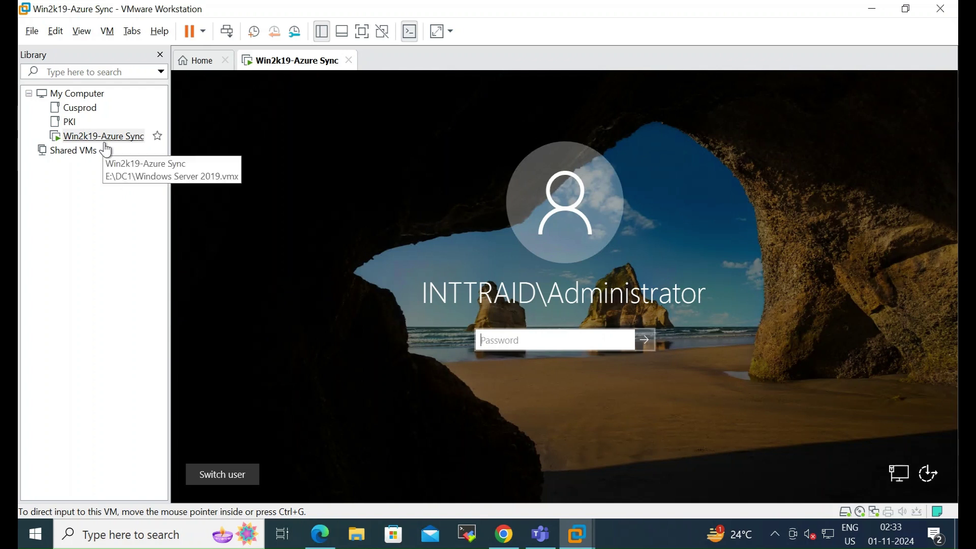
Step: Start a Custom new VM with default compatibility, OS installed later, and Windows Server 2019 guest
left_click(34, 36)
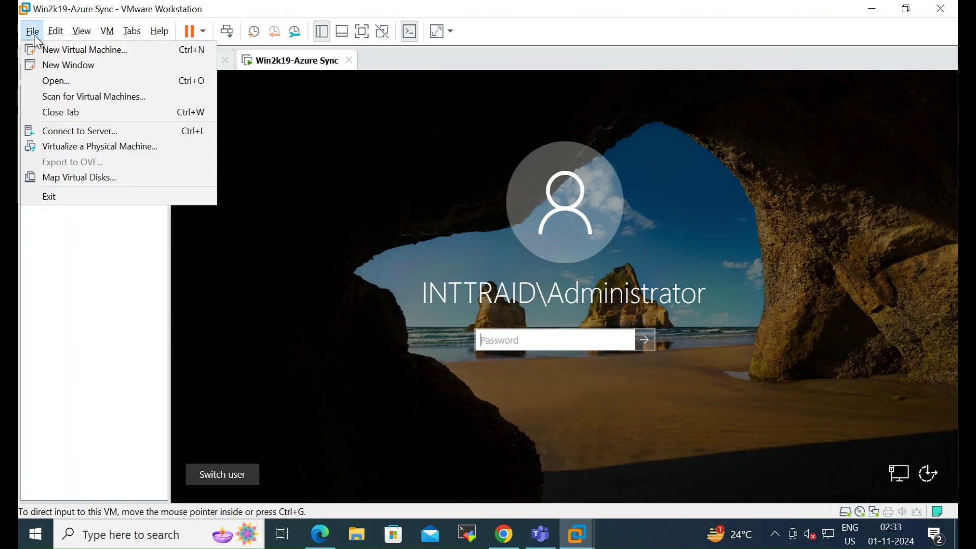
left_click(93, 54)
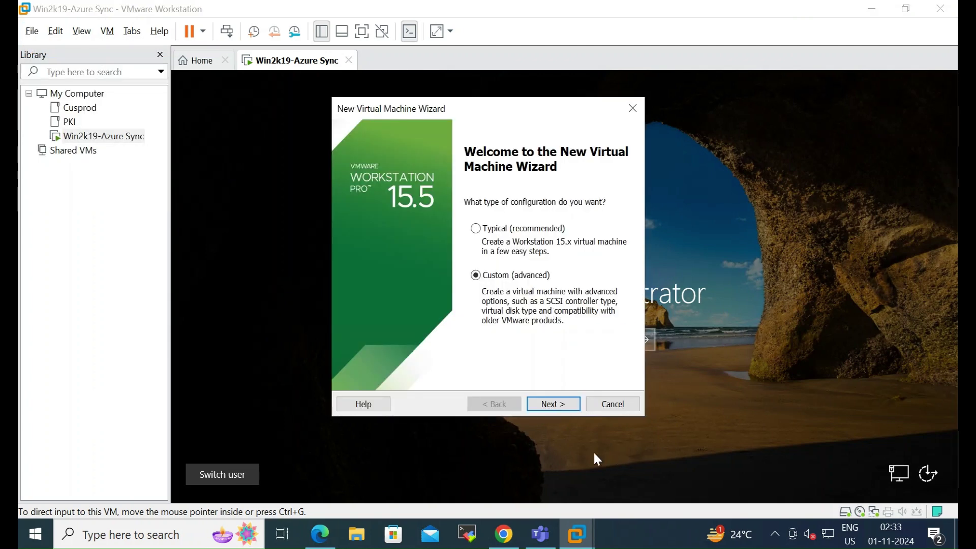
left_click(566, 403)
left_click(573, 407)
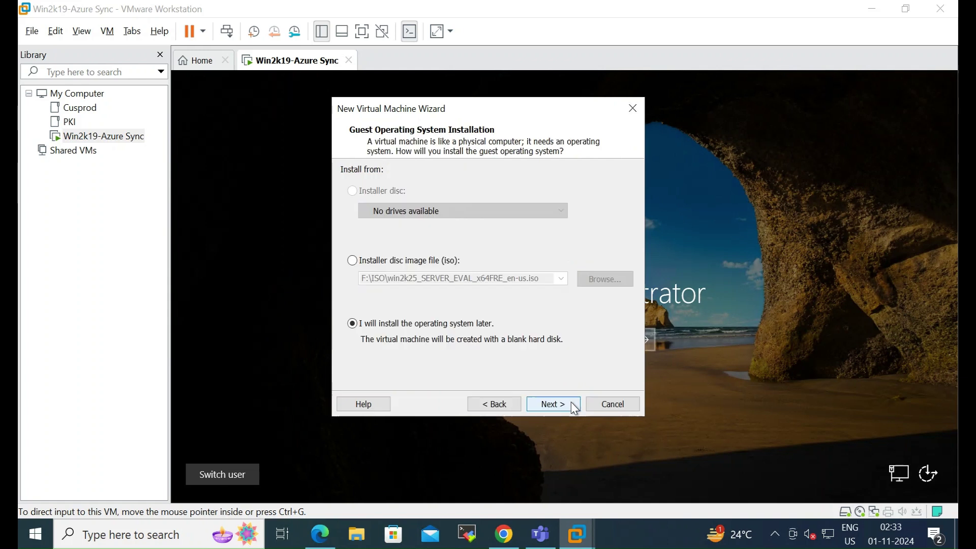
left_click(577, 407)
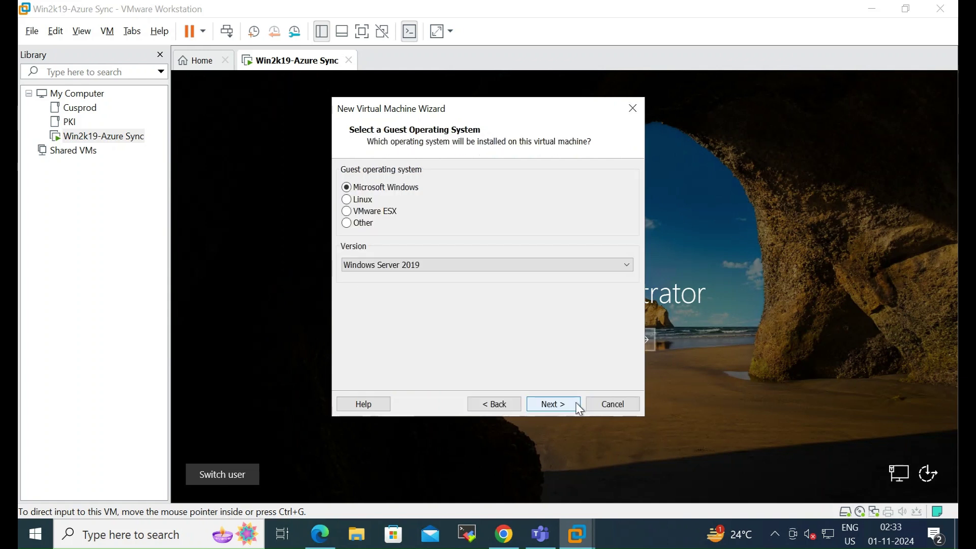
left_click(562, 404)
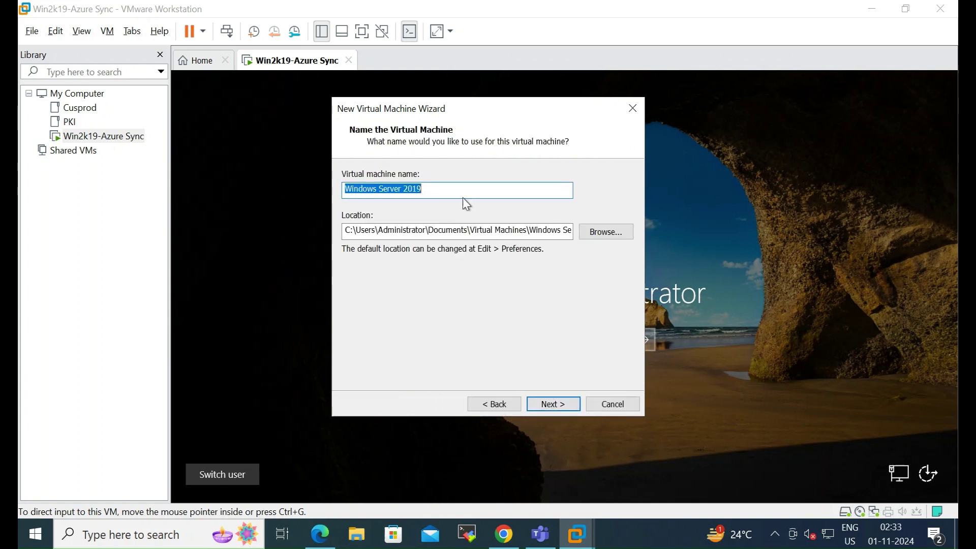
Step: Rename the new virtual machine to Win2k25
left_click(451, 190)
double_click(451, 189)
left_click_drag(450, 190, 193, 189)
type("Win2k25")
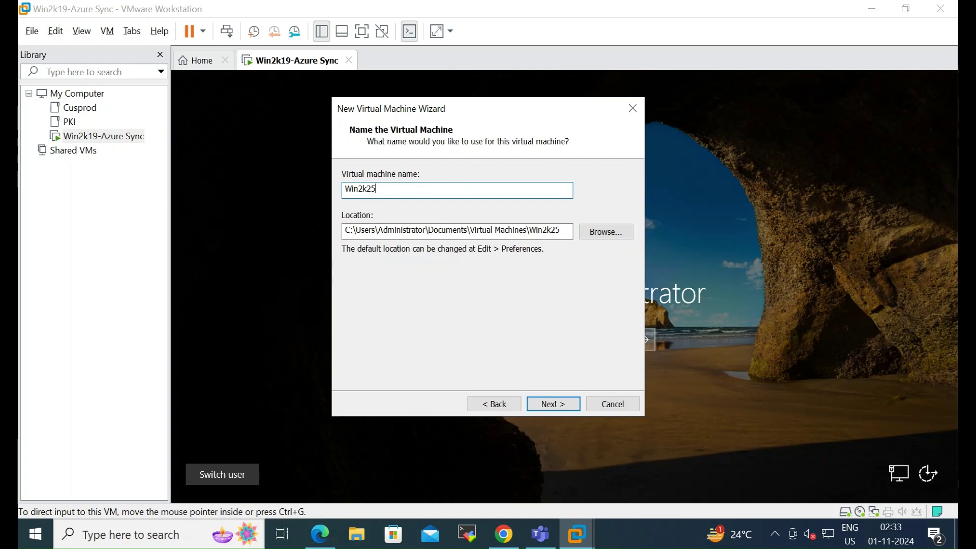
Step: Set the VM location to the win2k25-1 folder on VMS (E:)
left_click(608, 231)
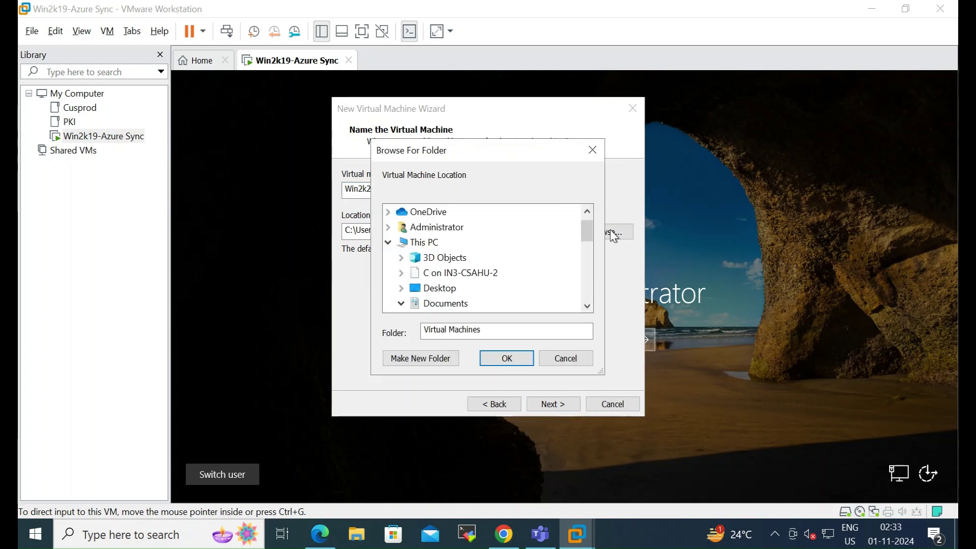
scroll(564, 283, "down", 5)
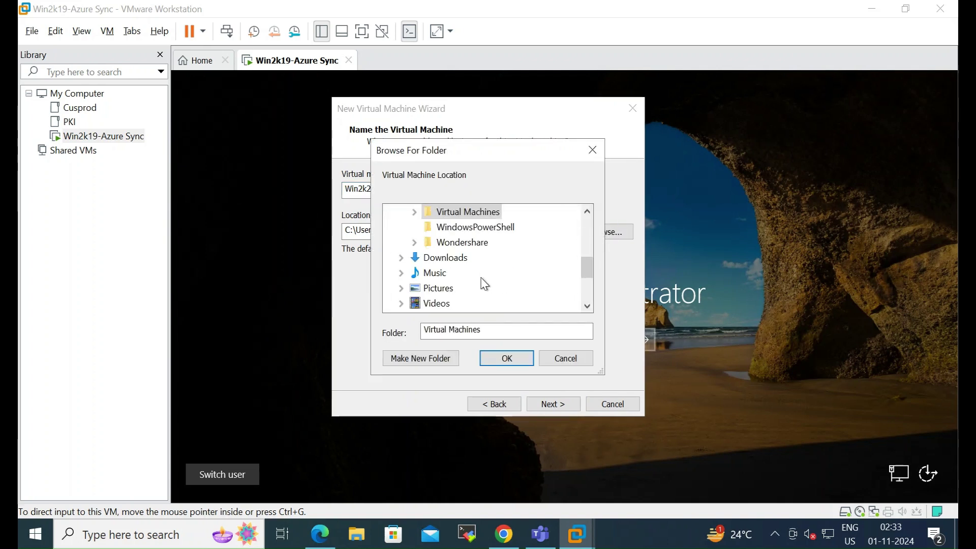
scroll(480, 285, "down", 3)
left_click(443, 243)
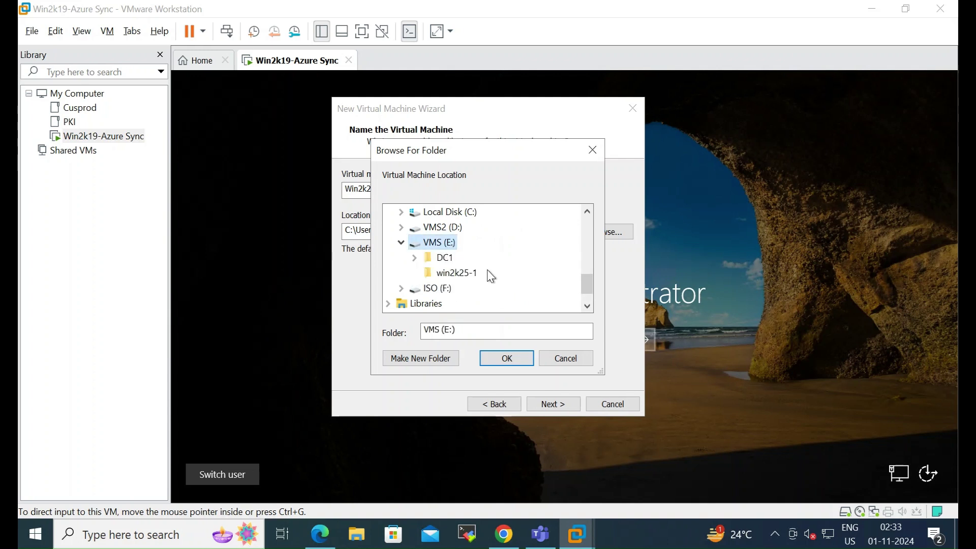
left_click(470, 280)
left_click(514, 360)
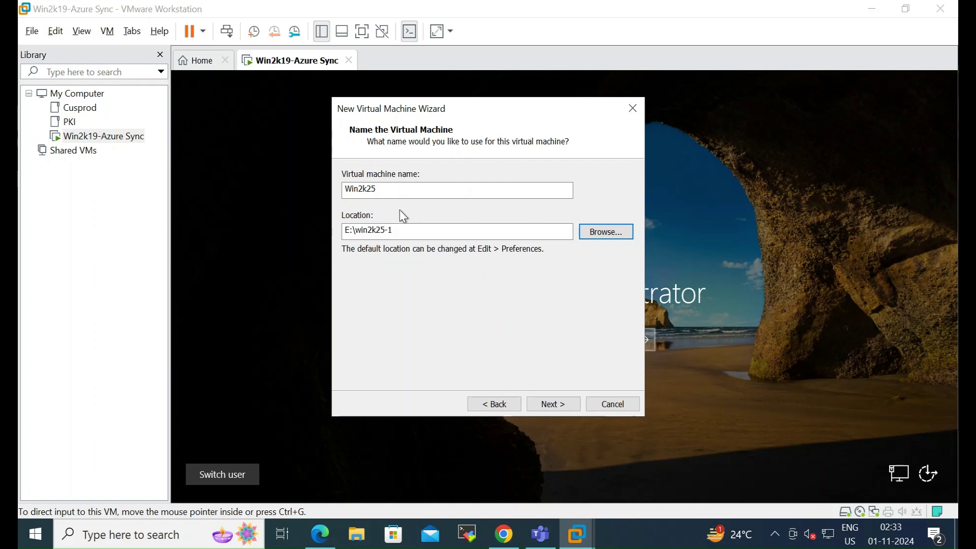
left_click(563, 408)
Step: Keep the default firmware and give the VM 4 processors
left_click(565, 411)
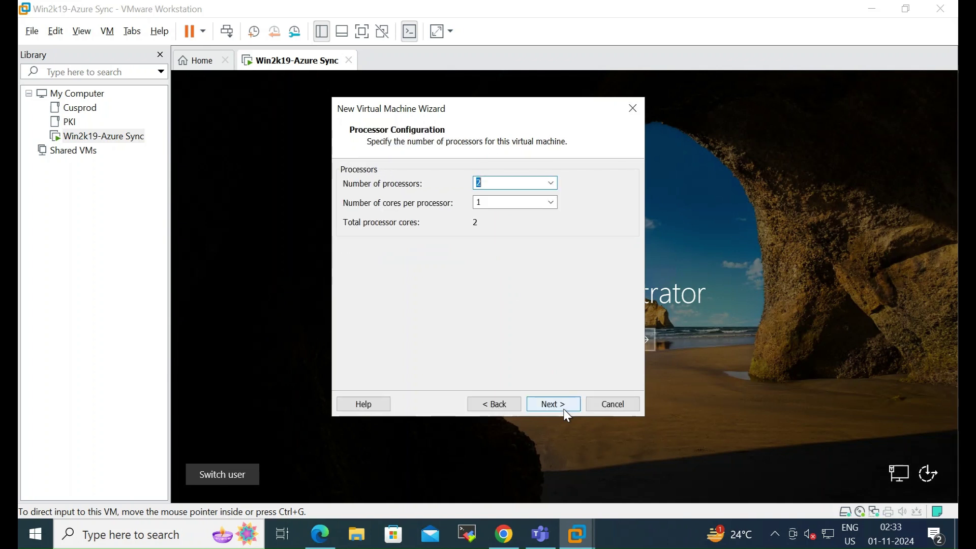
left_click(550, 184)
left_click(551, 184)
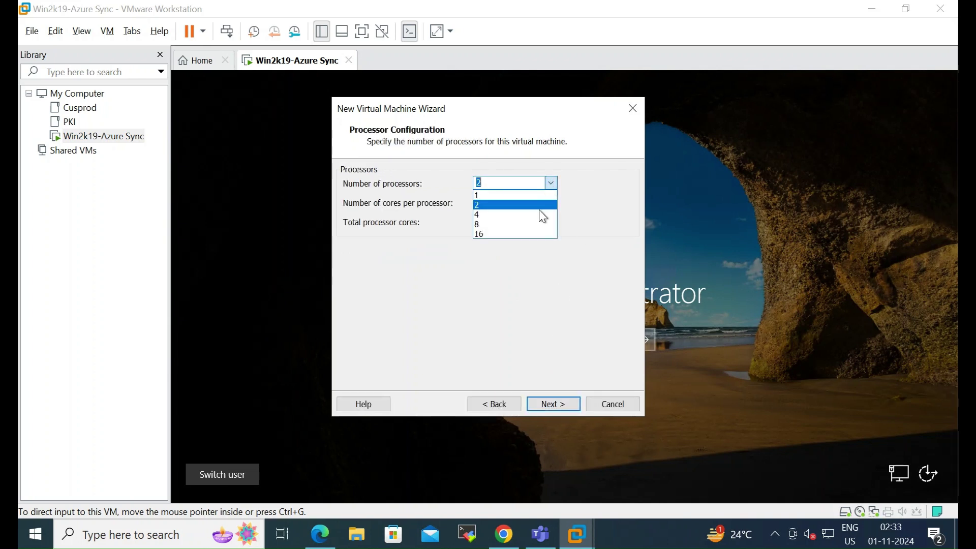
left_click(511, 213)
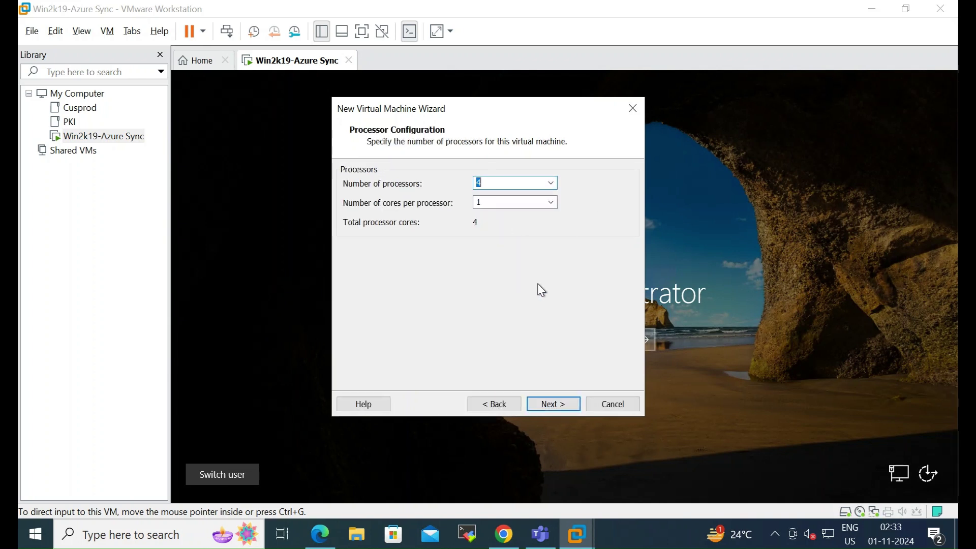
Step: Set memory to 8192 MB, keeping NAT networking, LSI Logic SAS and NVMe disk type
left_click(560, 408)
left_click(385, 254)
left_click_drag(388, 235, 388, 233)
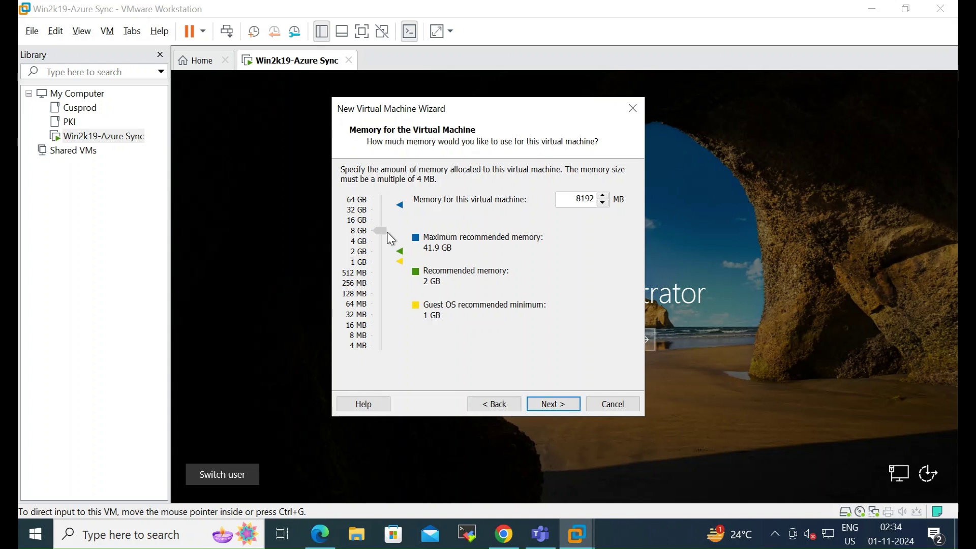
left_click(557, 407)
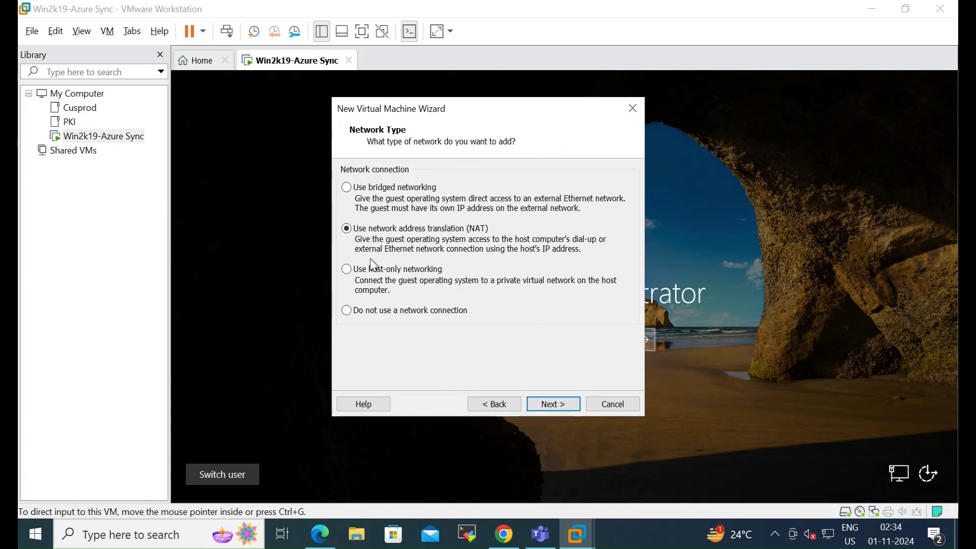
left_click(556, 405)
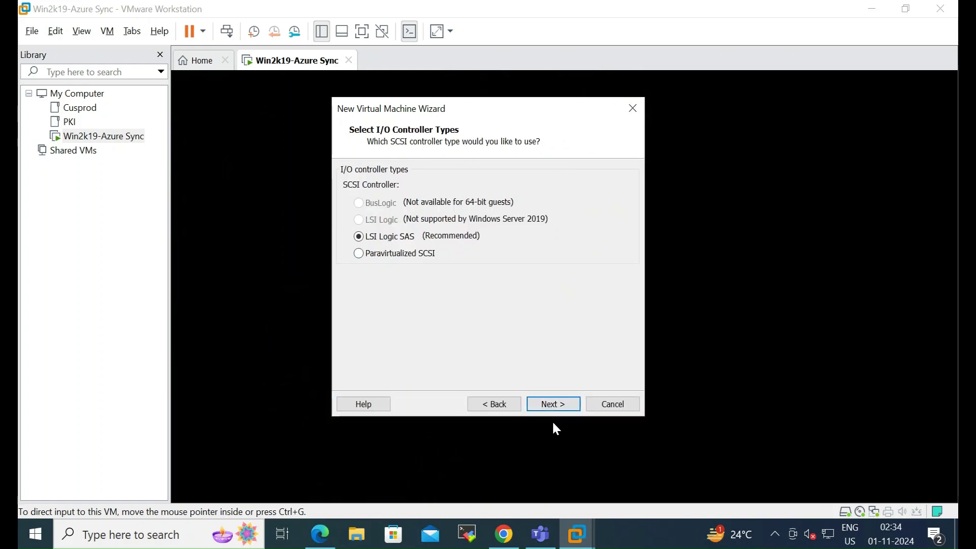
left_click(560, 406)
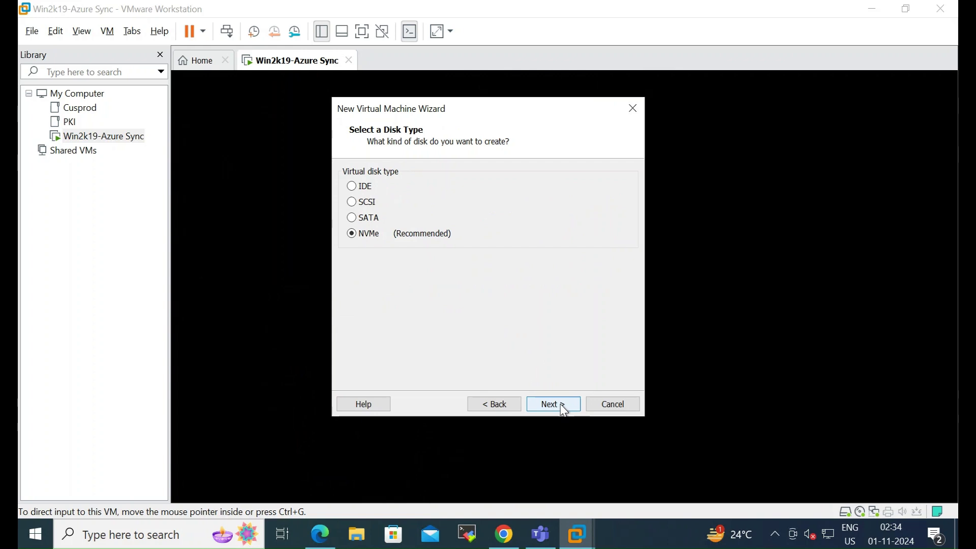
left_click(563, 406)
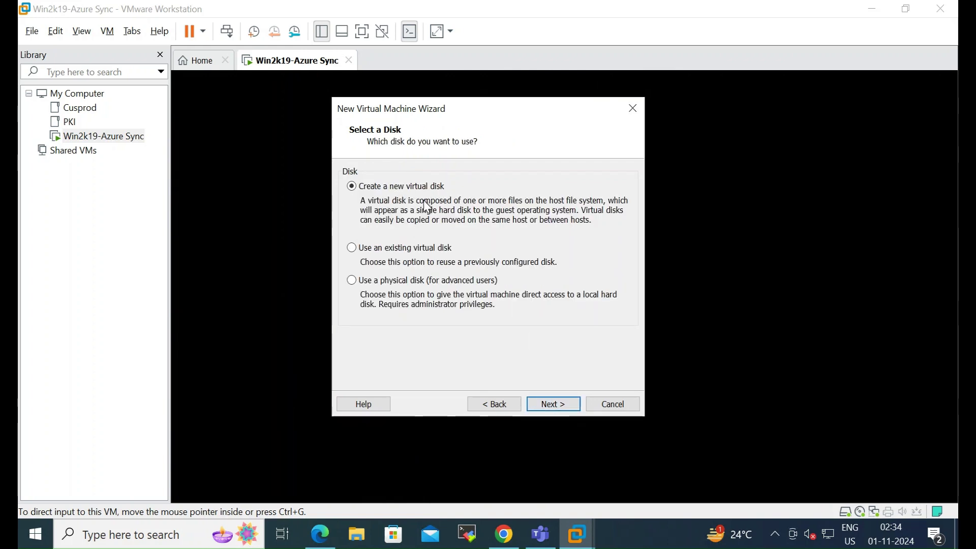
Step: Create a new 100 GB virtual disk stored as a single file
left_click(553, 406)
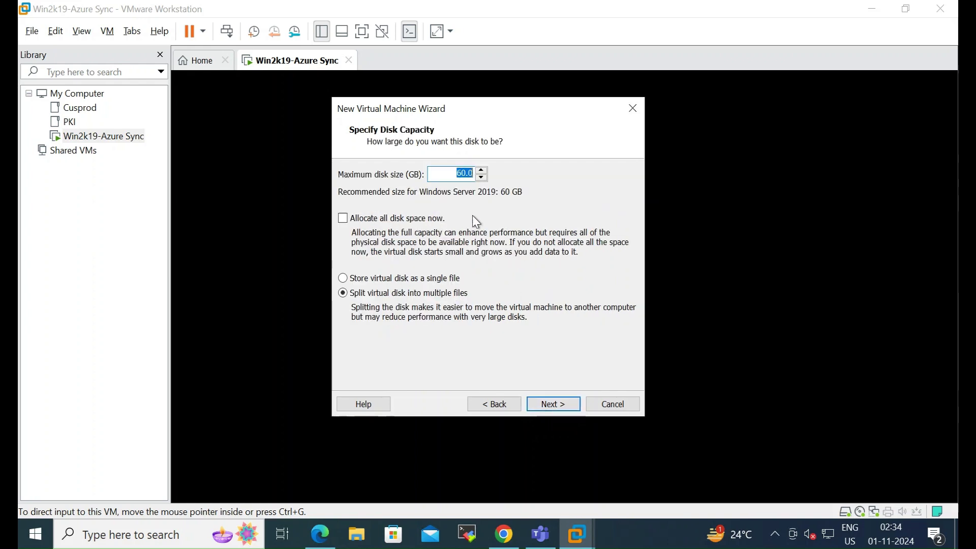
left_click(462, 176)
type("0")
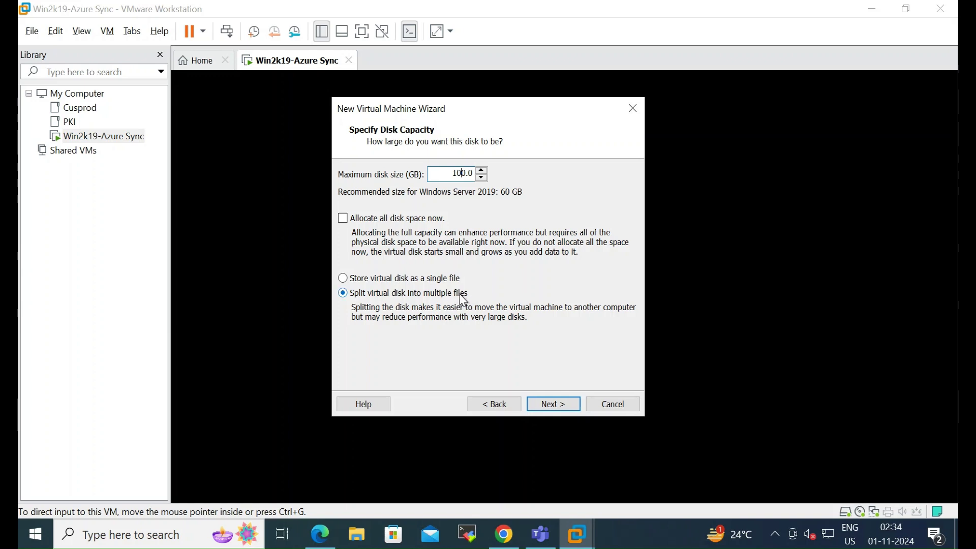
left_click(435, 279)
left_click(563, 404)
Step: Save the disk file as Win2k25.vmdk in E:\win2k25-1 and reach the summary
left_click(593, 214)
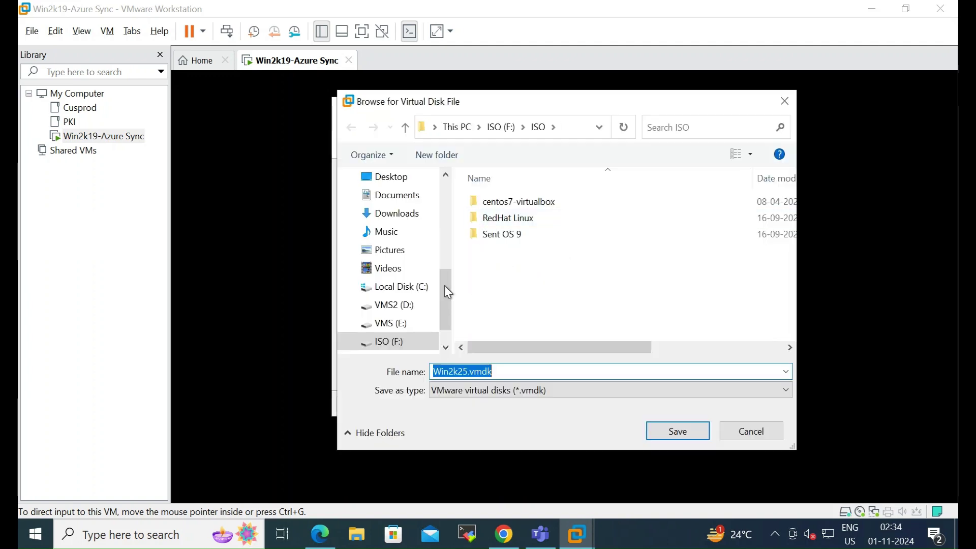
left_click(398, 340)
left_click(401, 323)
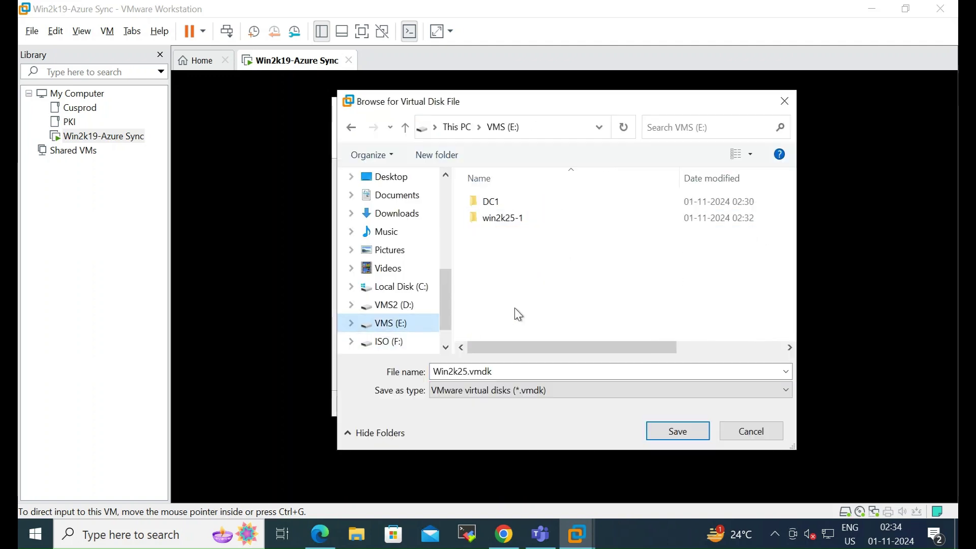
double_click(513, 218)
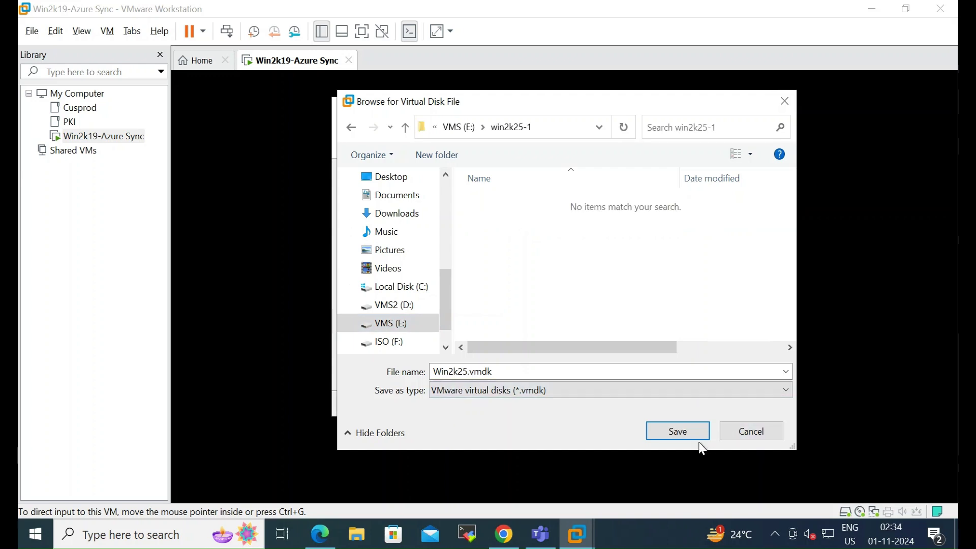
left_click(687, 434)
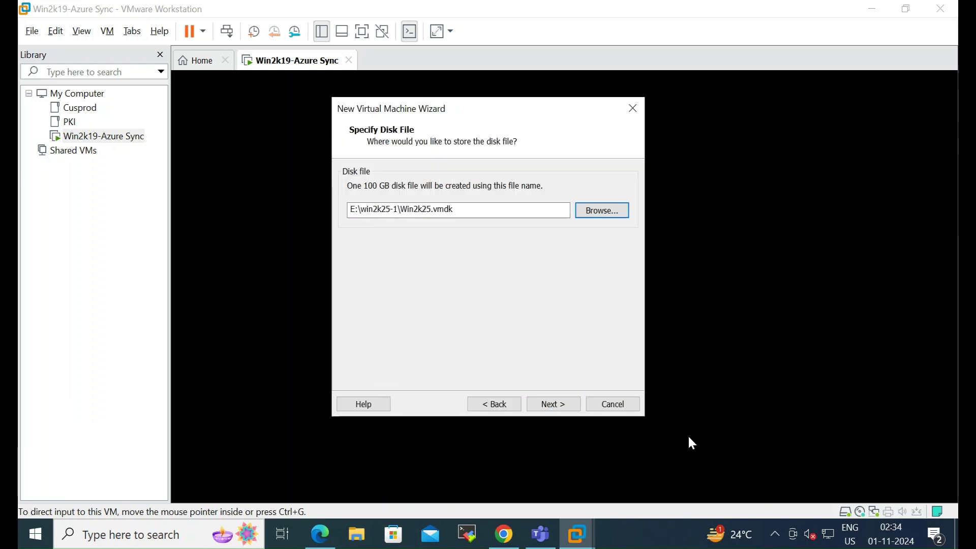
left_click(553, 406)
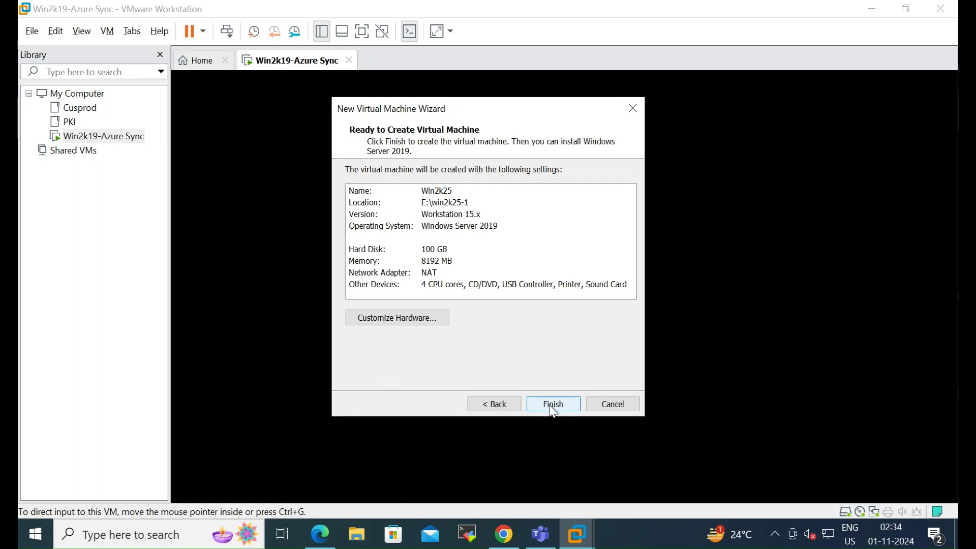
Step: Finish the wizard to create Win2k25 with 8 GB memory, 4 processors and 100 GB disk
left_click(553, 405)
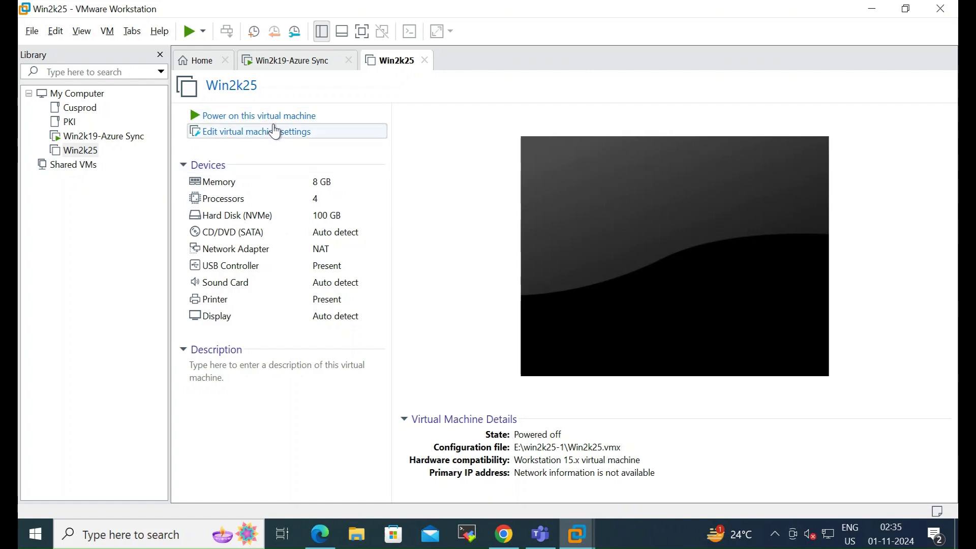
Step: Point the CD/DVD (SATA) drive at F:\ISO\win2k25_SERVER_EVAL_x64FRE_en-us.iso and save settings
left_click(252, 133)
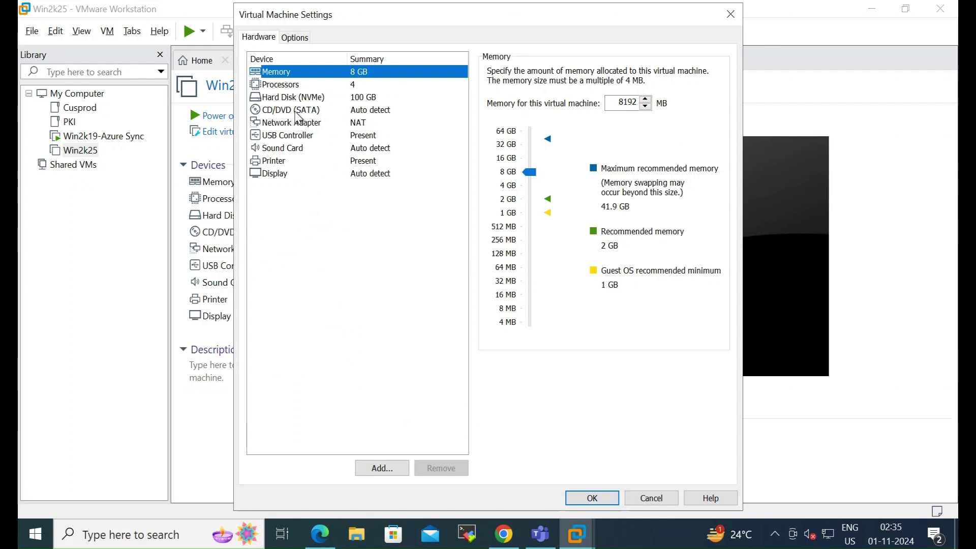
left_click(298, 112)
left_click(508, 161)
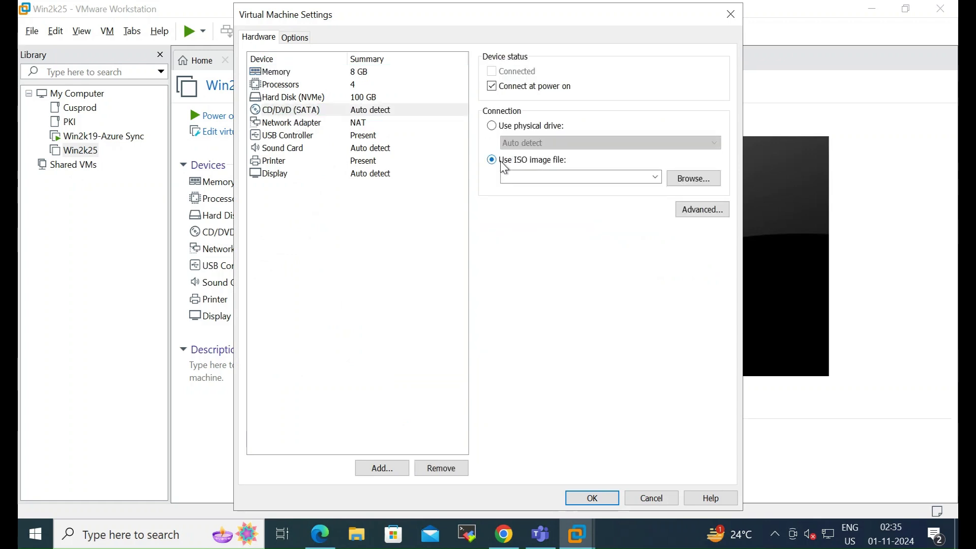
left_click(689, 183)
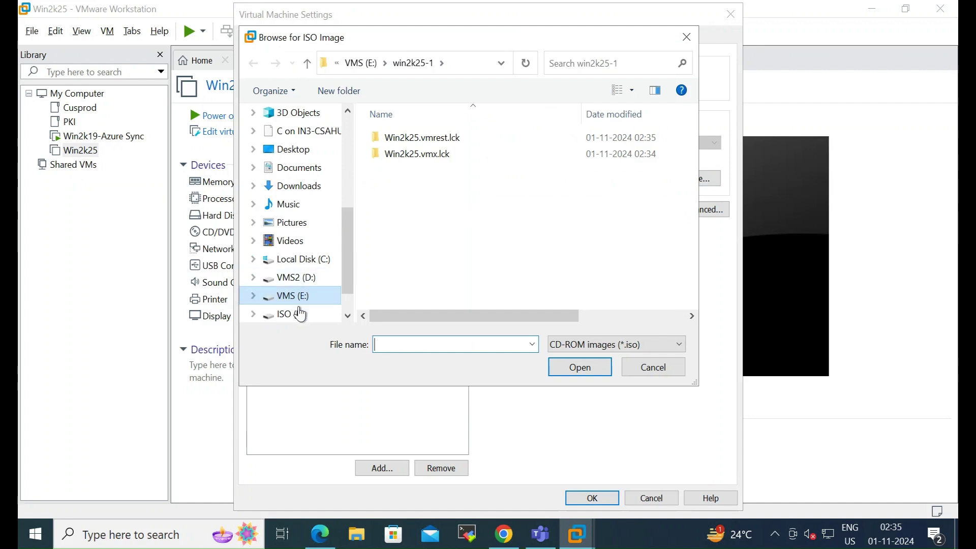
left_click(296, 314)
double_click(403, 206)
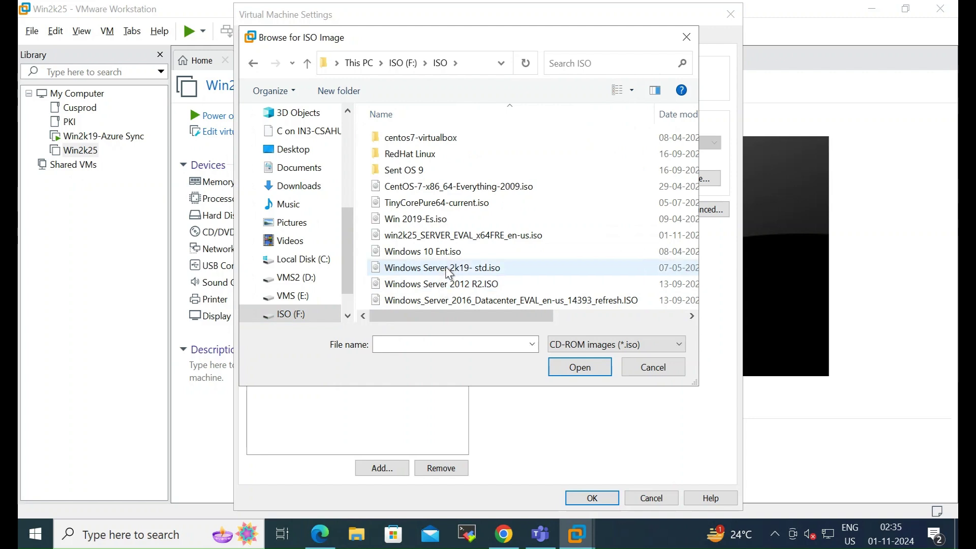
left_click(467, 240)
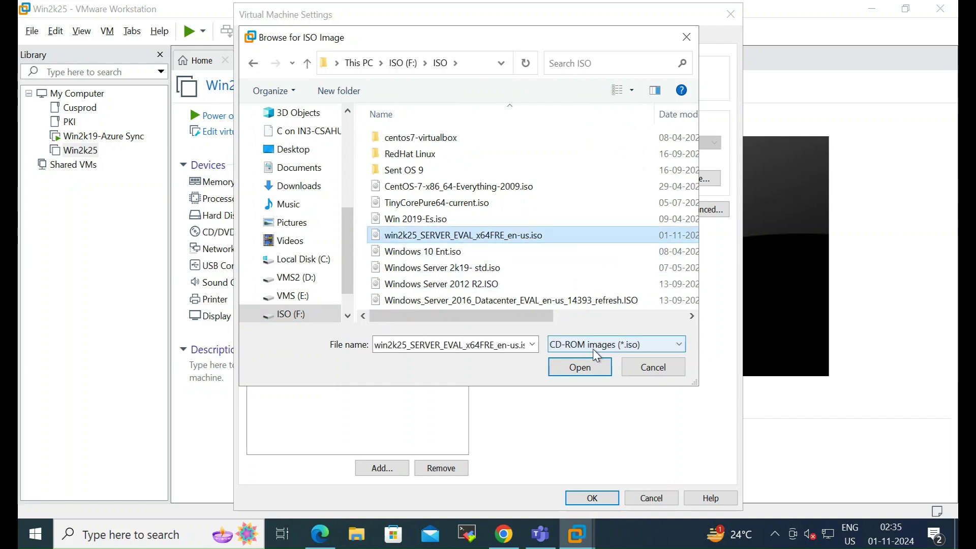
left_click(591, 372)
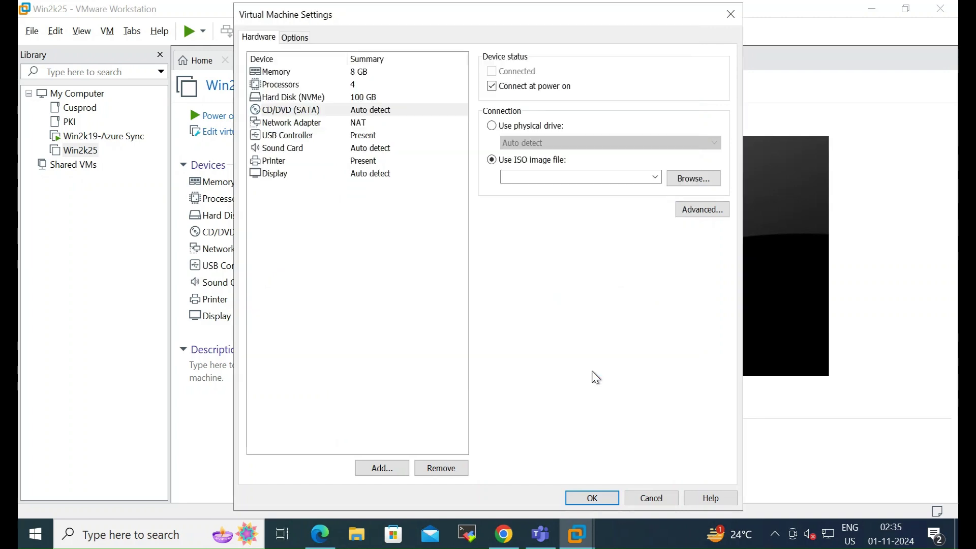
left_click(589, 498)
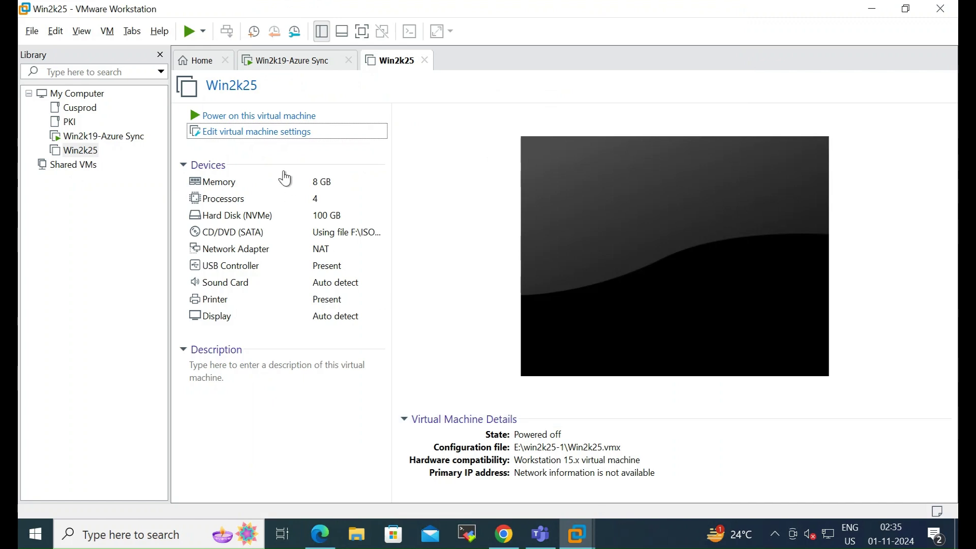
Step: Power on Win2k25 and boot from the ISO into Windows Server Setup's language page
left_click(277, 117)
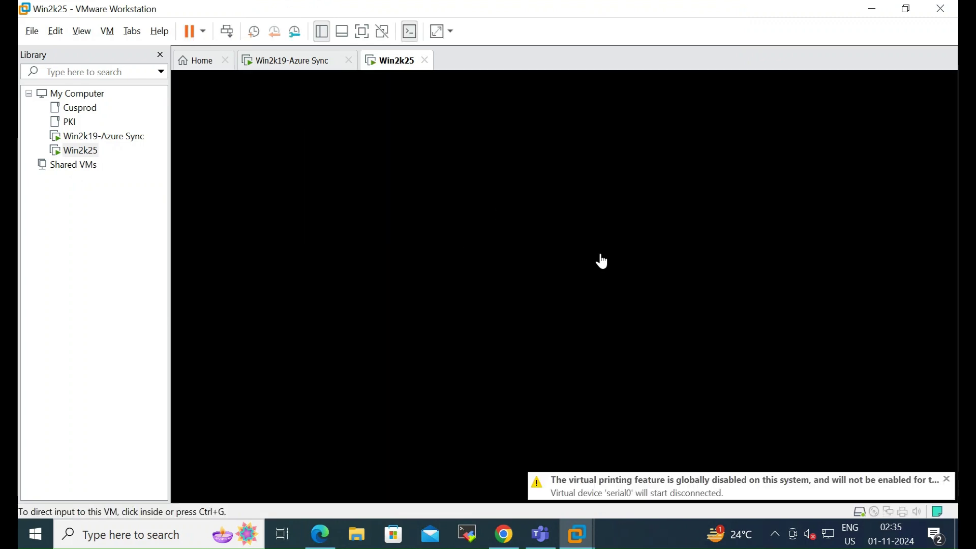
left_click(506, 236)
key("Return")
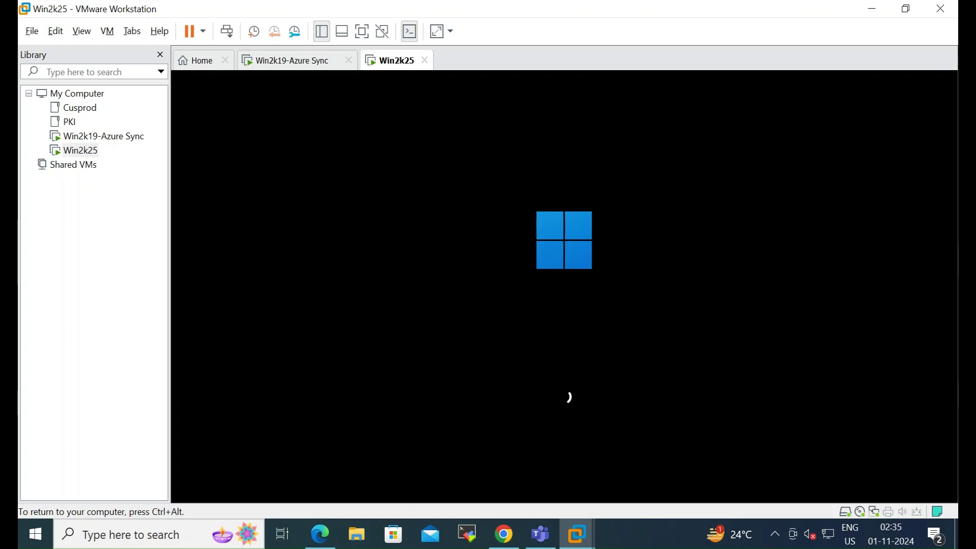
key("ctrl+alt")
left_click(417, 191)
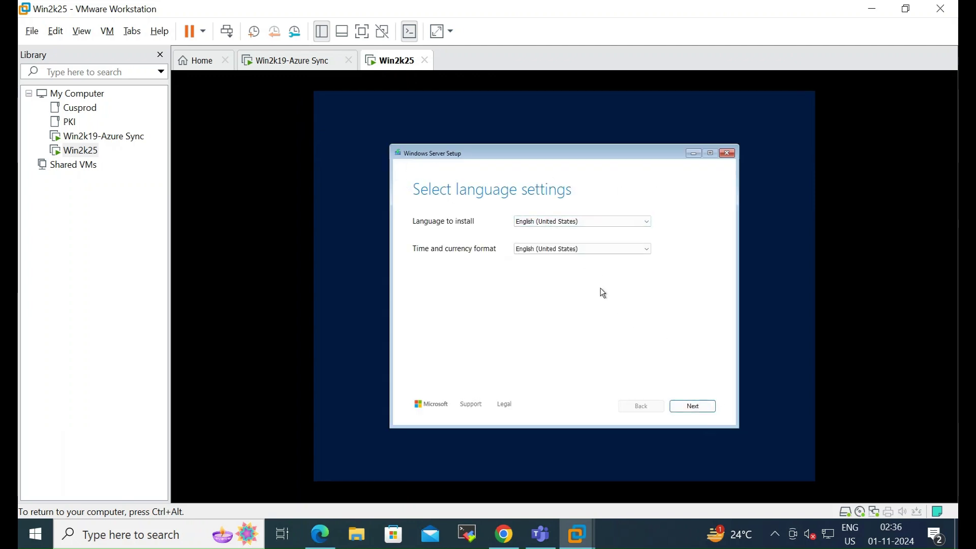
Step: Keep English (US) language and keyboard, choose a clean install, and select Datacenter Evaluation (Desktop Experience)
left_click(701, 409)
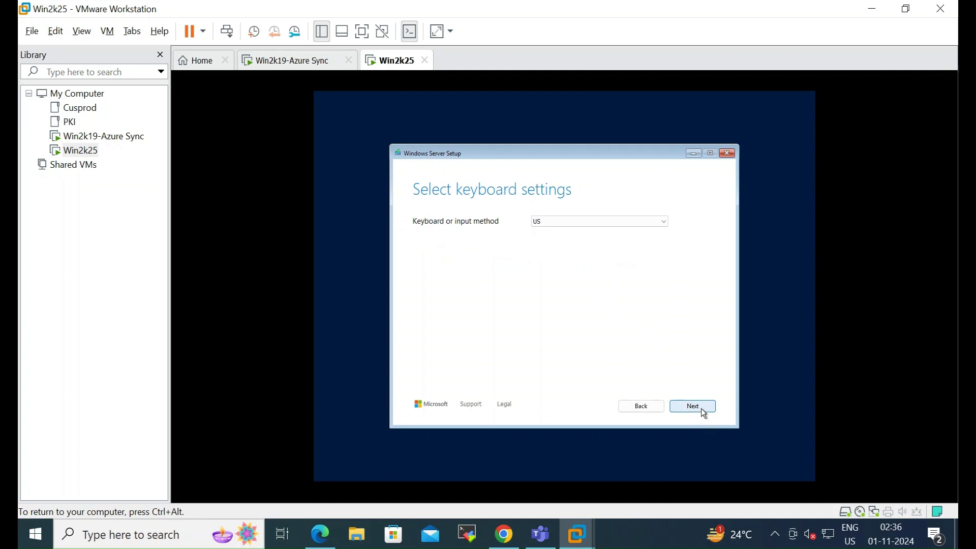
left_click(701, 409)
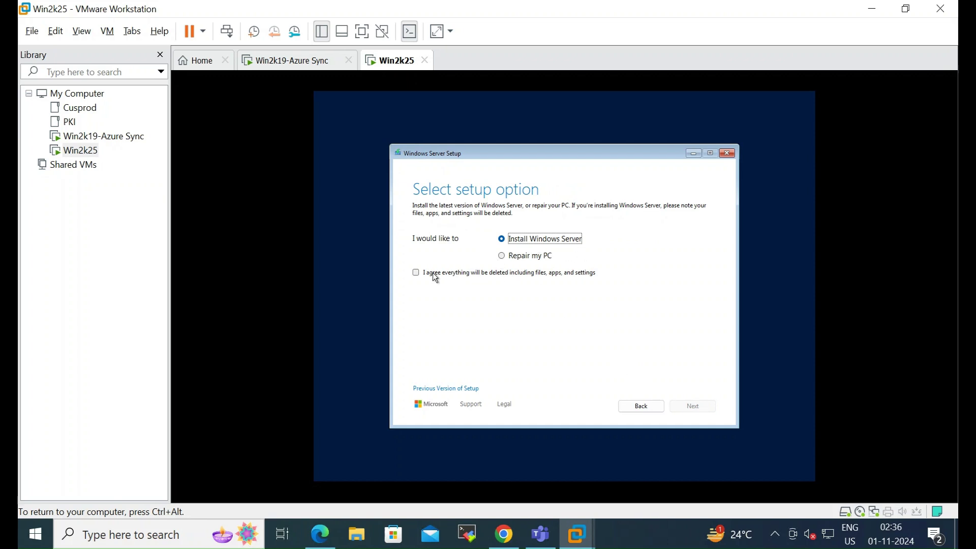
left_click(511, 277)
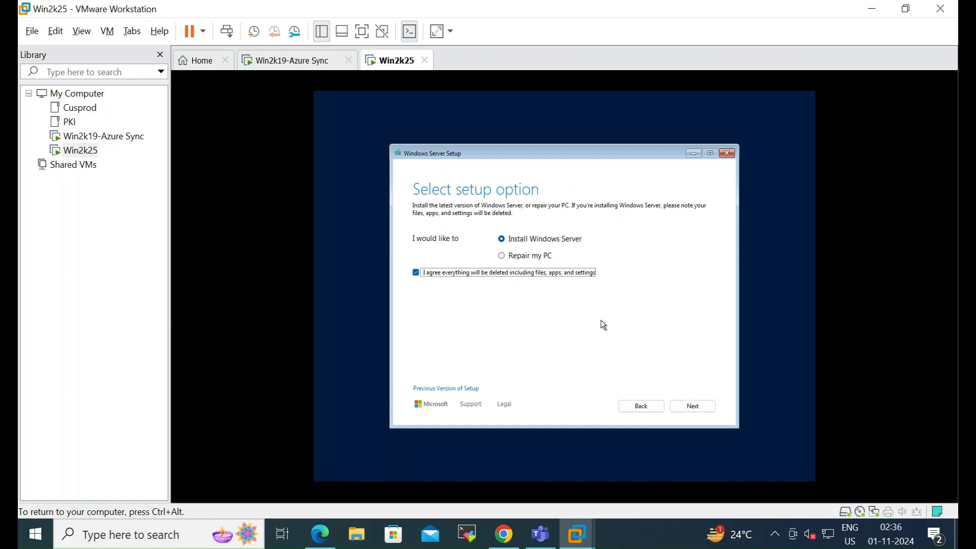
left_click(706, 410)
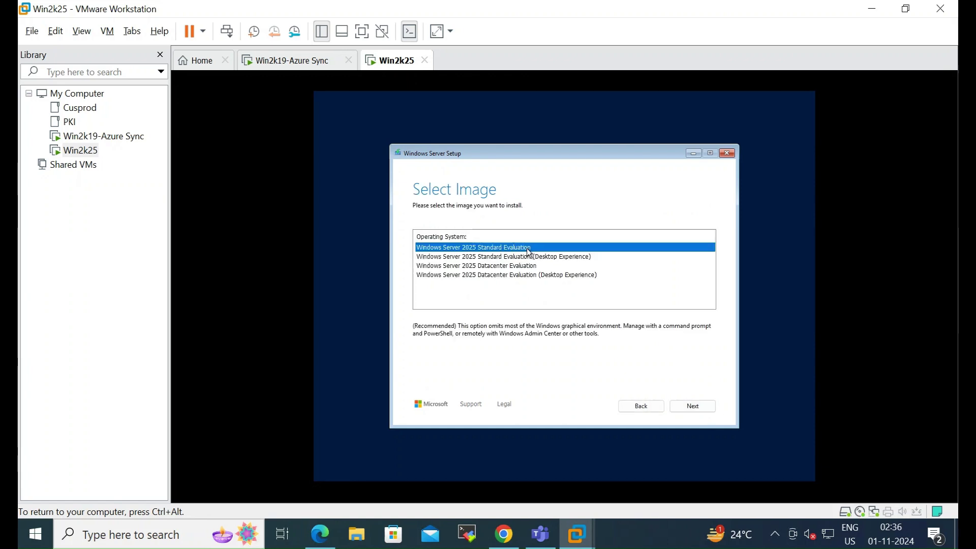
left_click(544, 257)
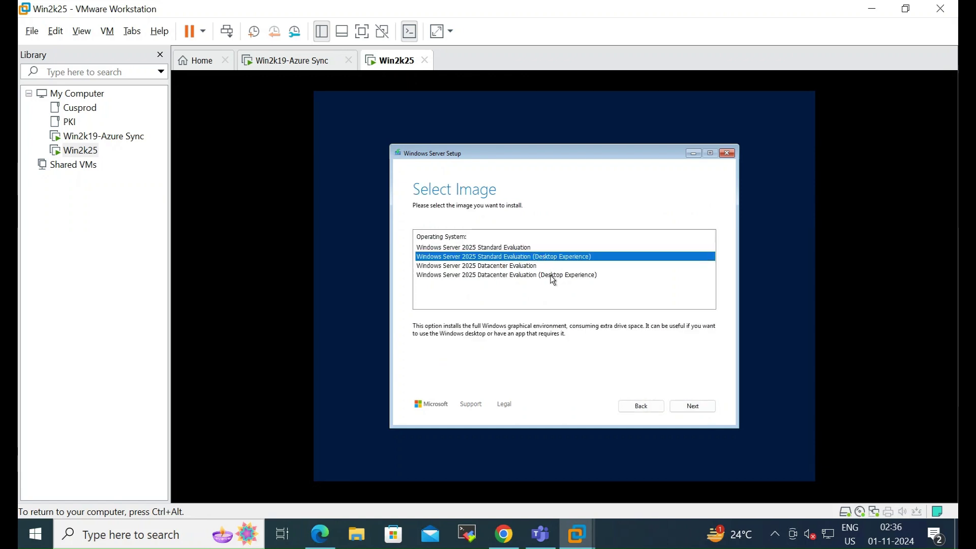
left_click(553, 275)
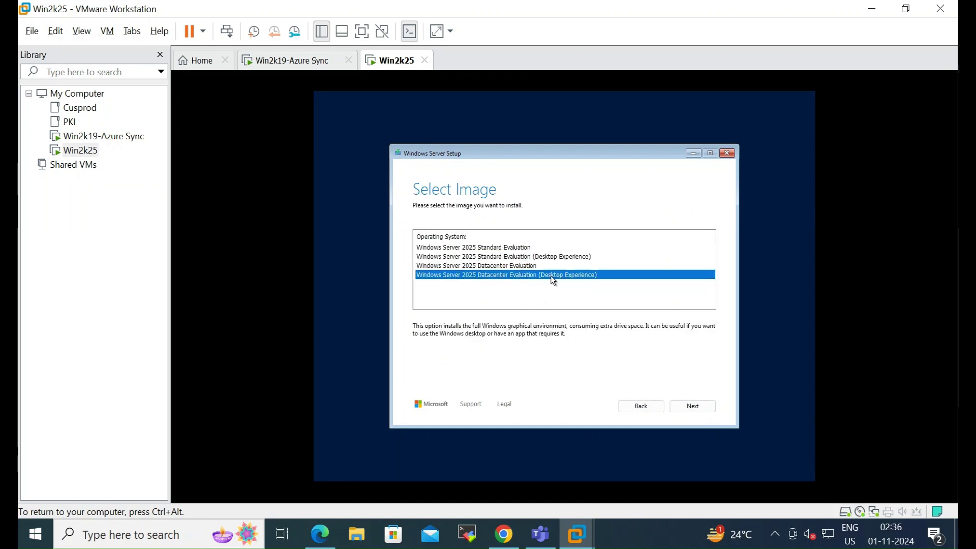
left_click(699, 408)
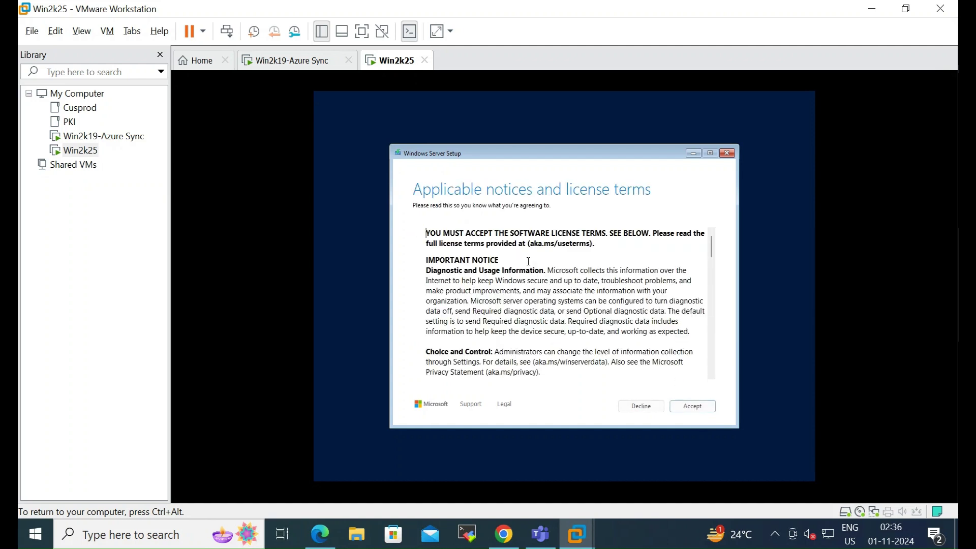
Step: Accept the license, target unallocated Disk 0, and start installing Windows Server
left_click(702, 409)
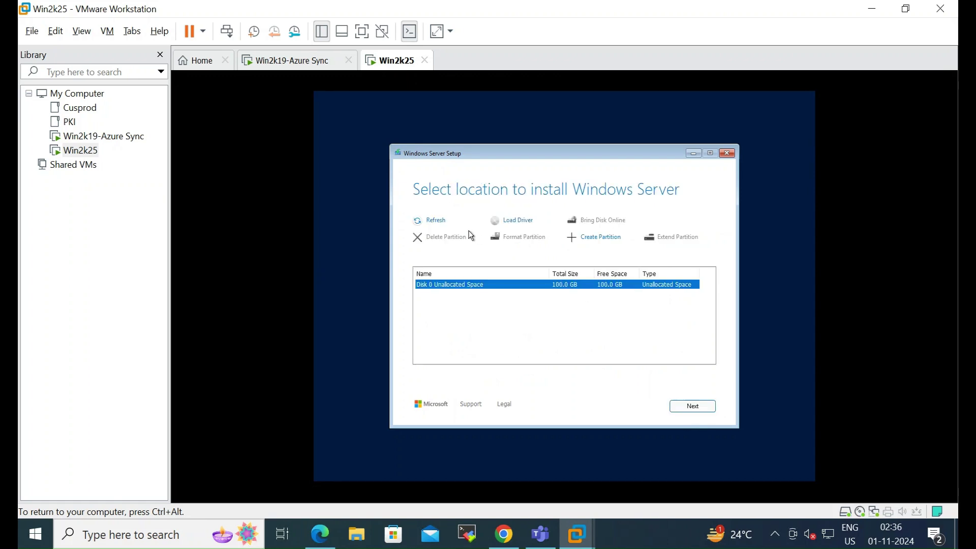
left_click(697, 407)
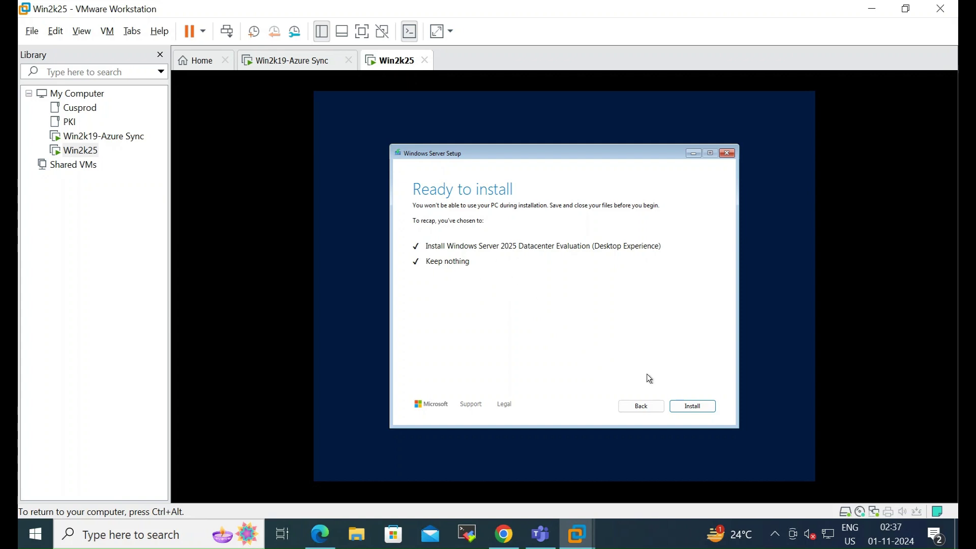
left_click(682, 410)
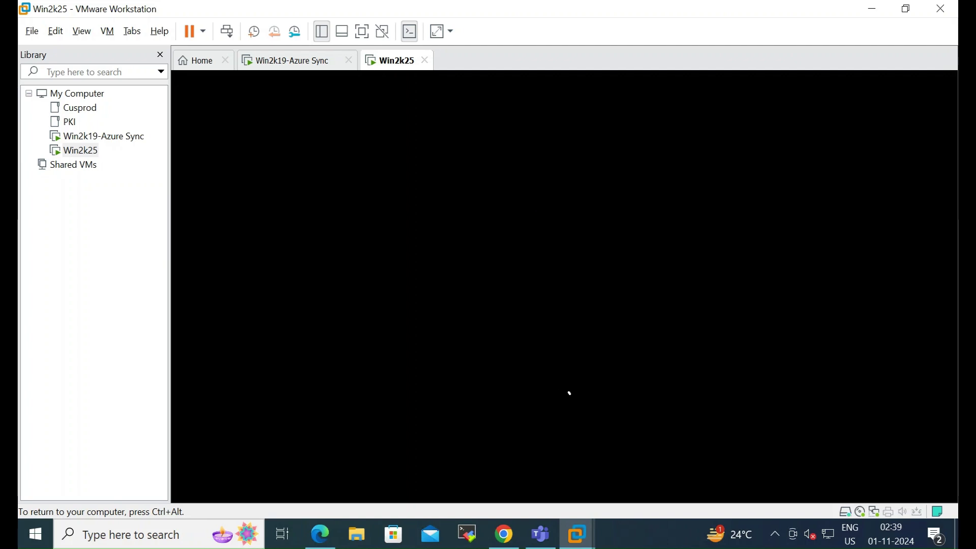
Step: Let the installation run, then release input back to the host with Ctrl+Alt
key("ctrl+alt")
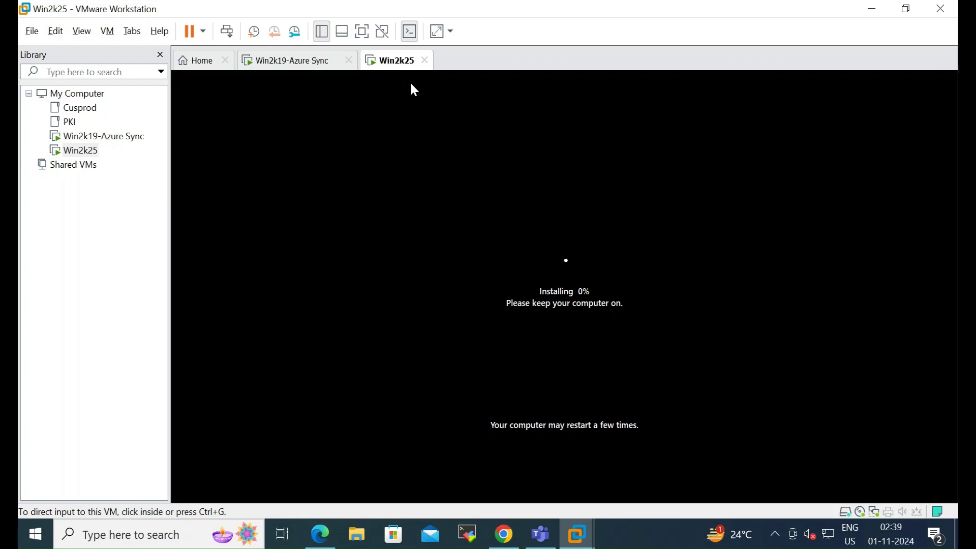
Step: Unlock the Win2k19-Azure Sync VM by signing in with its password
left_click(287, 68)
right_click(297, 63)
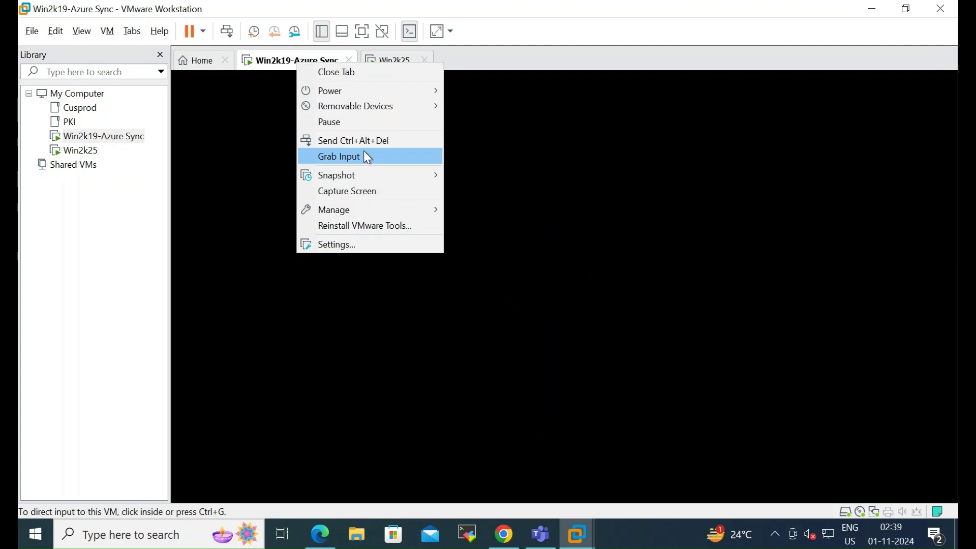
left_click(371, 138)
left_click(512, 342)
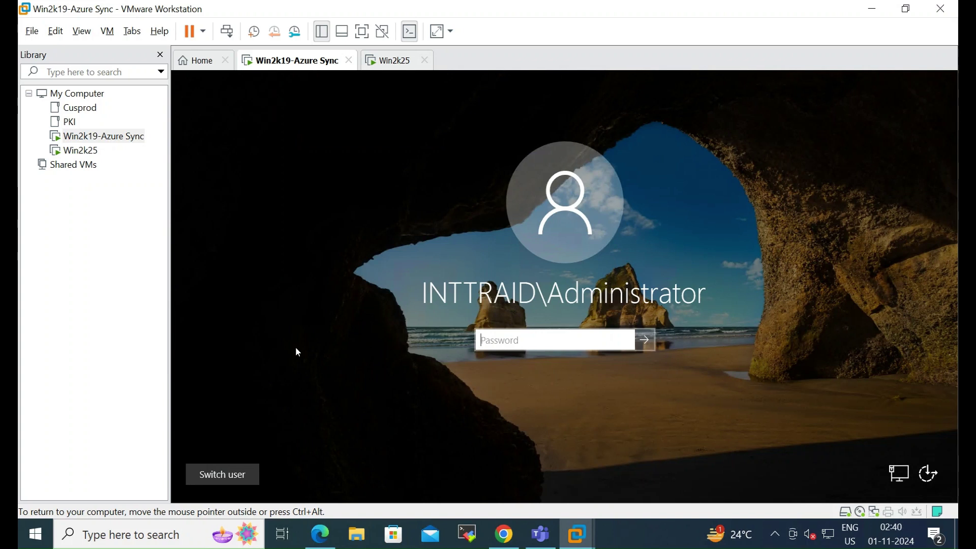
type("***********")
key("Return")
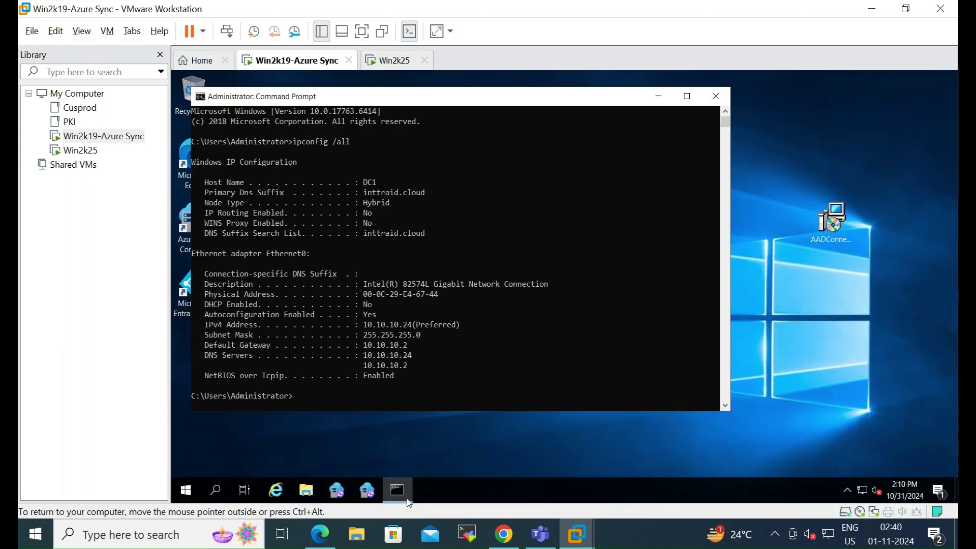
Step: Review DC1's ipconfig /all output (IPv4 10.10.10.24, gateway 10.10.10.2), then switch to Win2k25
left_click(659, 98)
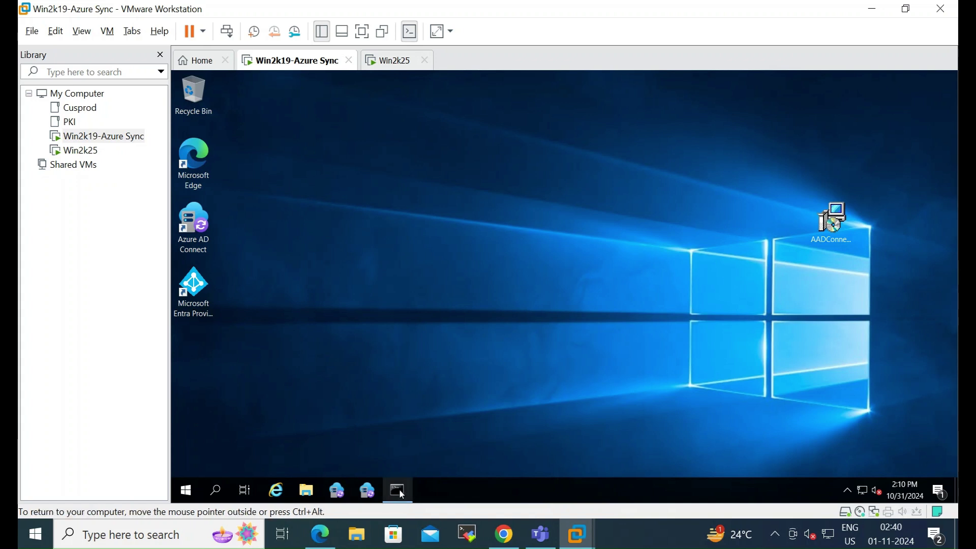
left_click(400, 457)
scroll(408, 302, "down", 2)
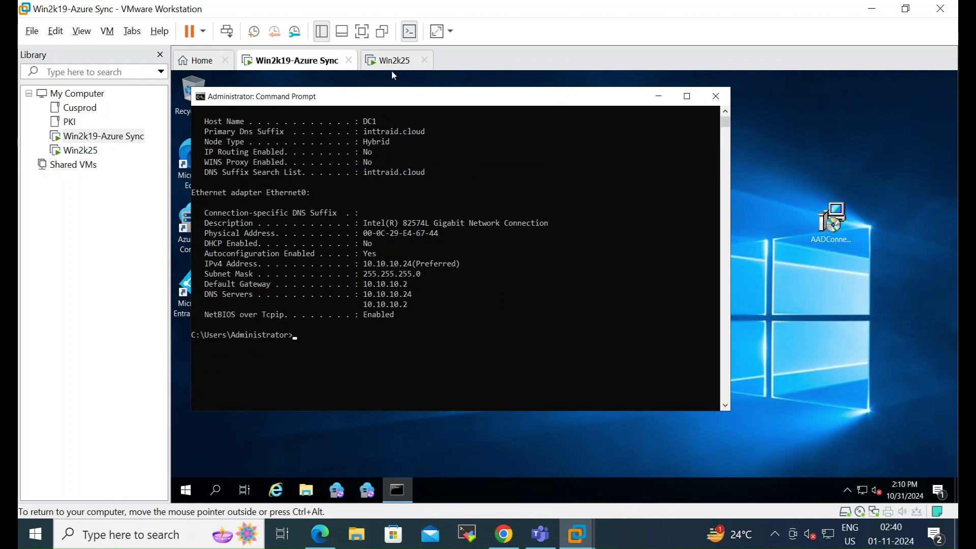
left_click(393, 69)
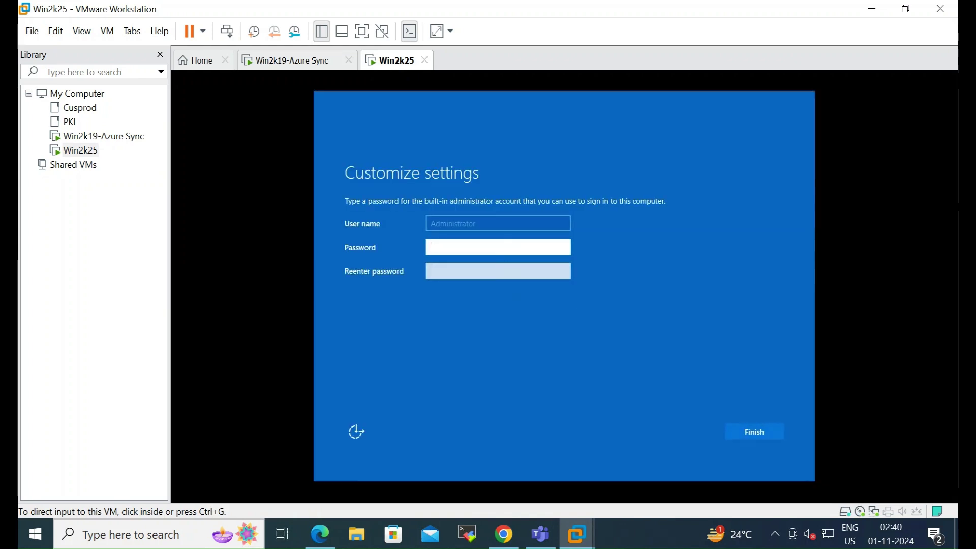
Step: Enter and re-enter the built-in Administrator password on Customize settings and finish
left_click(505, 245)
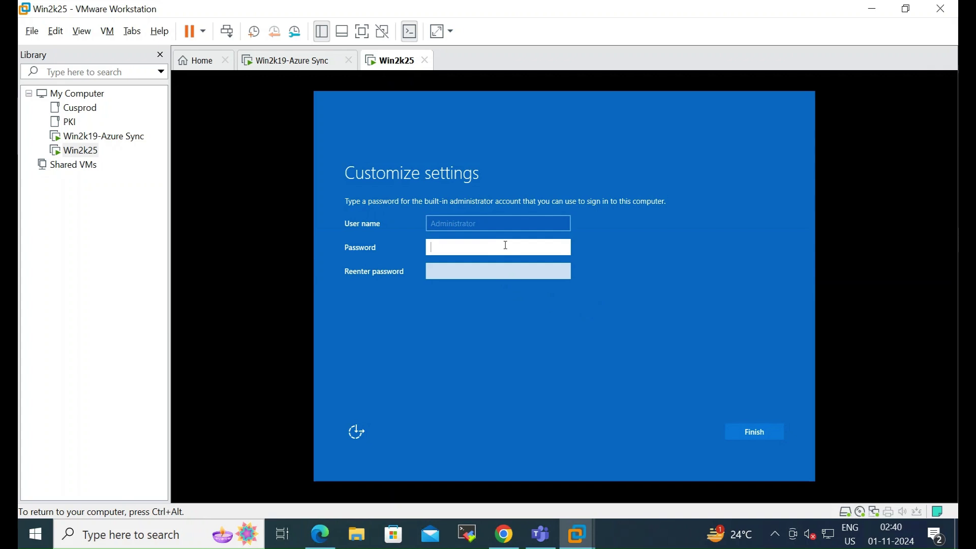
type("••••••••")
key("BackSpace")
key("BackSpace")
key("BackSpace")
key("BackSpace")
key("BackSpace")
key("BackSpace")
key("BackSpace")
key("BackSpace")
key("BackSpace")
type("••••••")
key("Return")
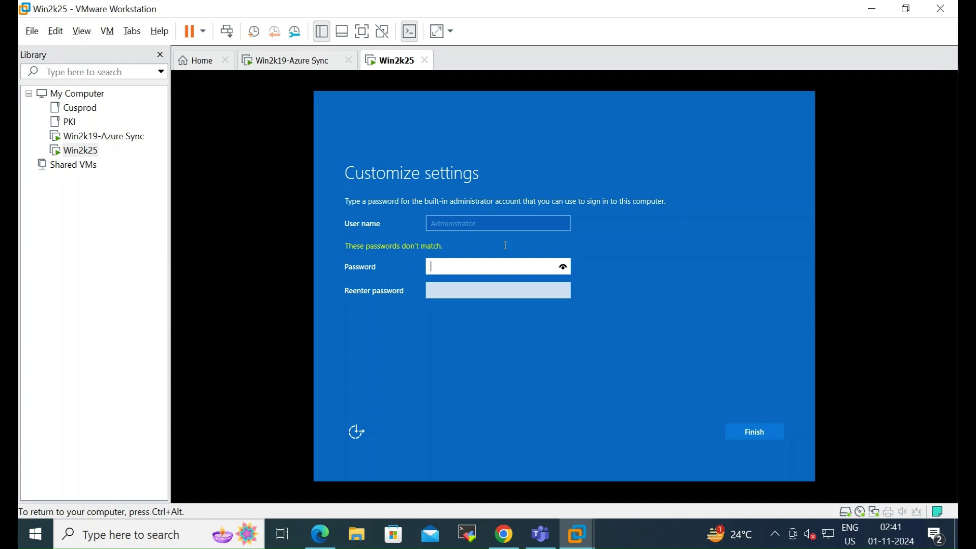
key("BackSpace")
key("BackSpace")
key("BackSpace")
type("P**")
key("Tab")
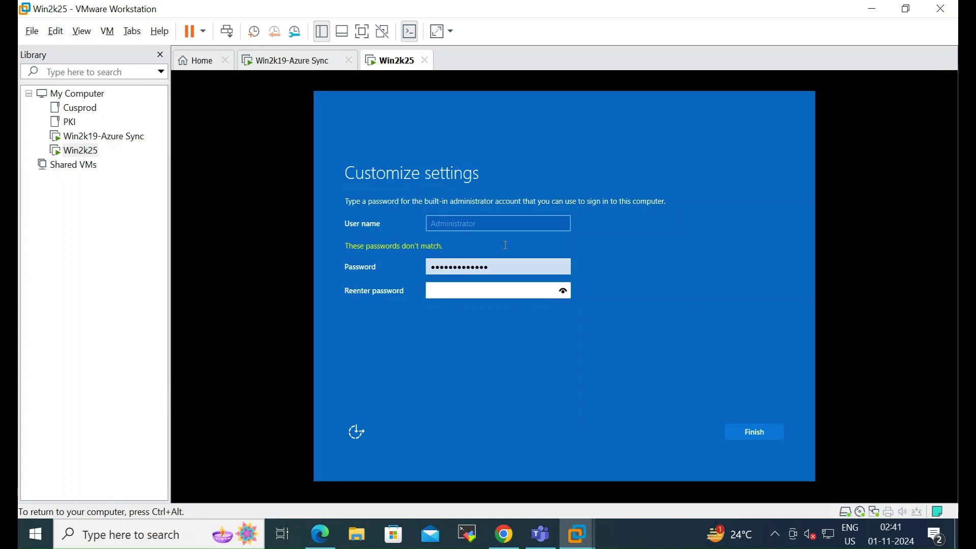
type("******")
key("Return")
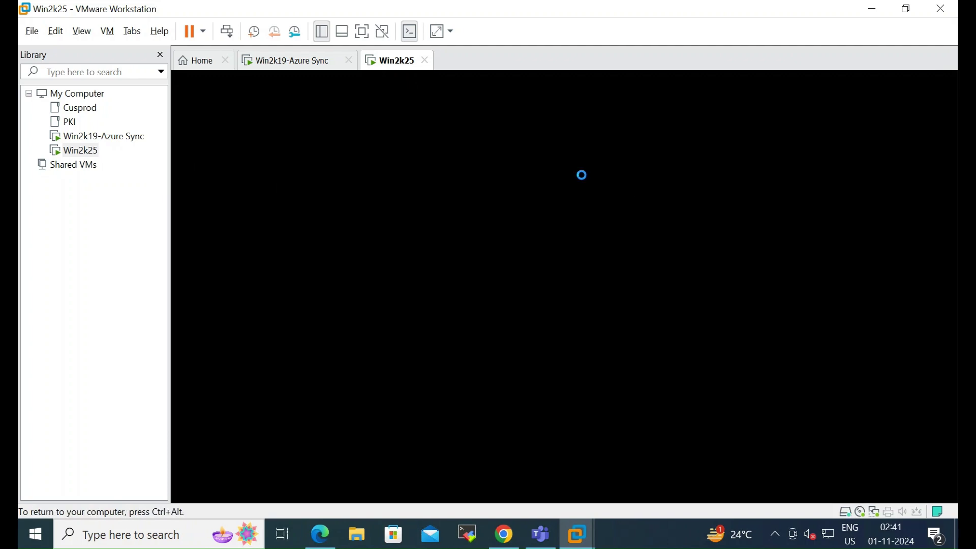
Step: Send Ctrl+Alt+Del to the Win2k25 VM and sign in with the Administrator password
left_click(519, 177)
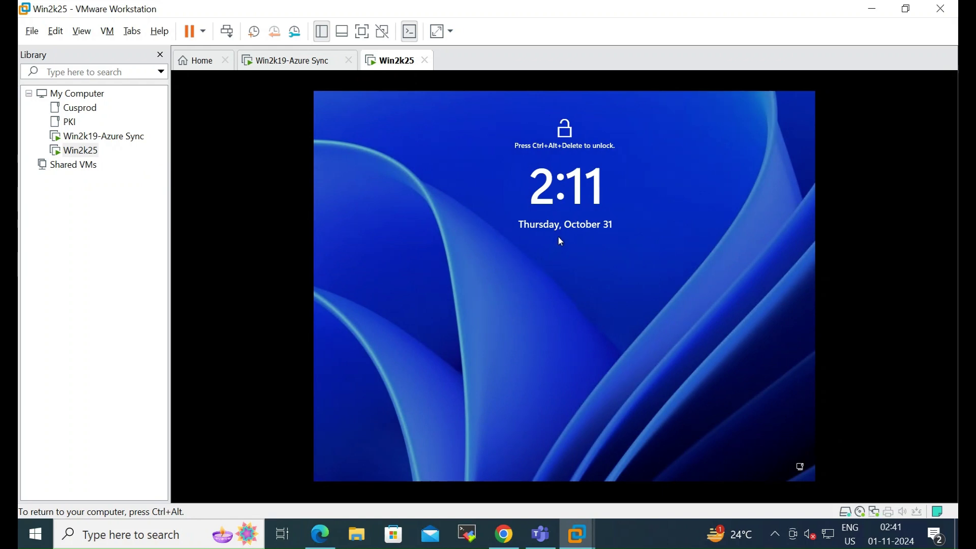
key("ctrl+alt")
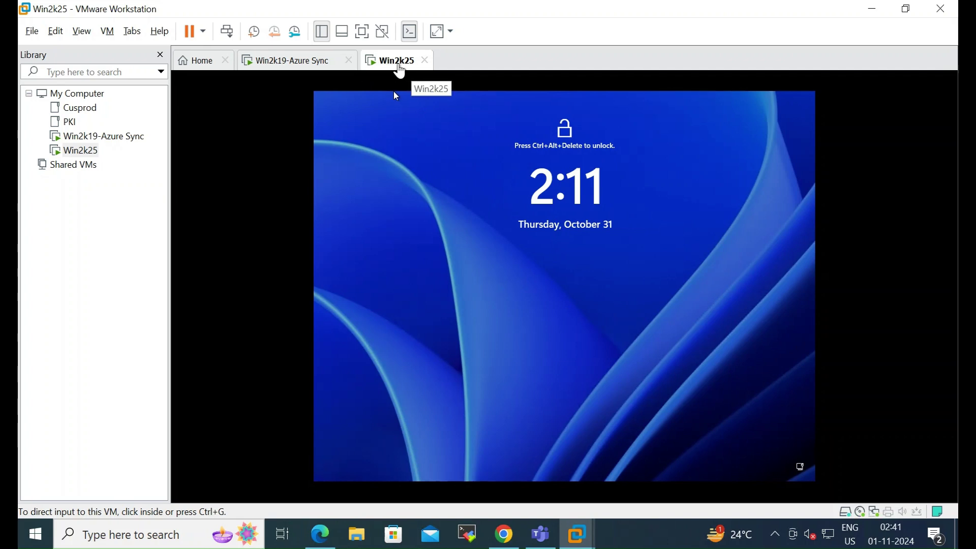
right_click(397, 66)
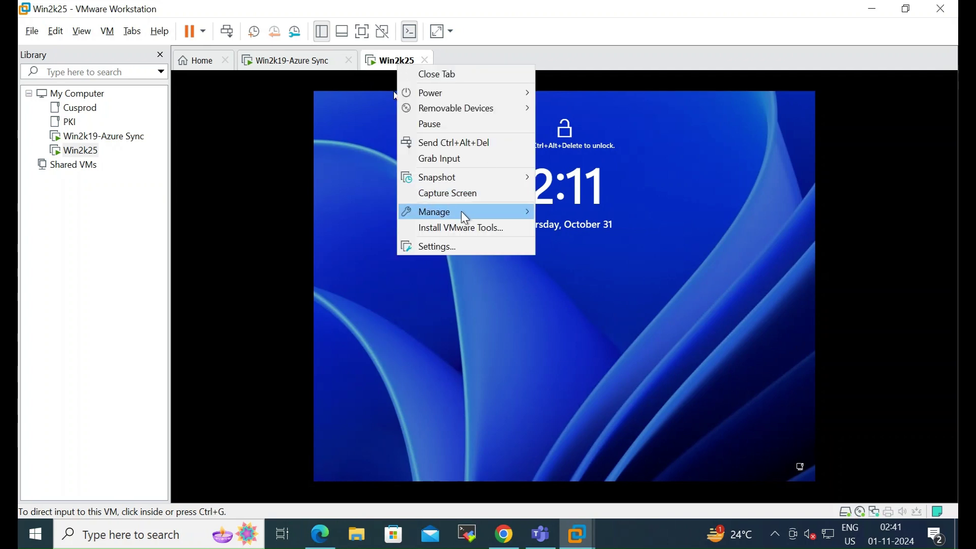
left_click(460, 143)
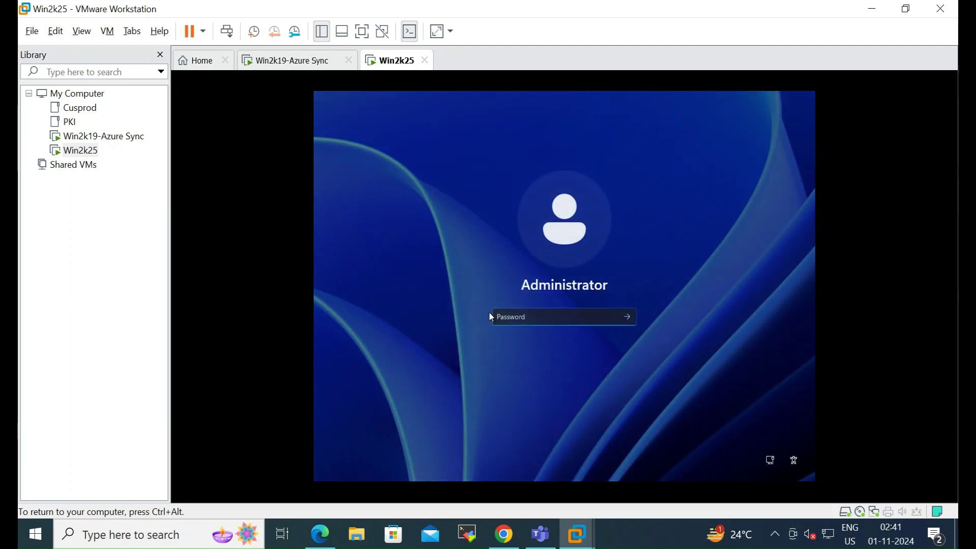
type("Password@123")
key("Return")
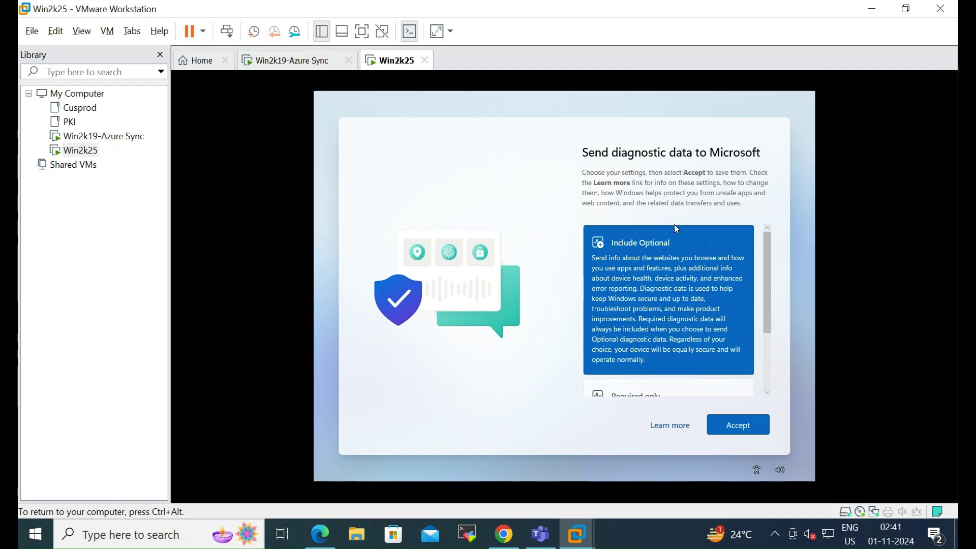
Step: Scroll through the Send diagnostic data options and accept them
scroll(716, 303, "down", 2)
scroll(732, 355, "down", 3)
left_click(749, 429)
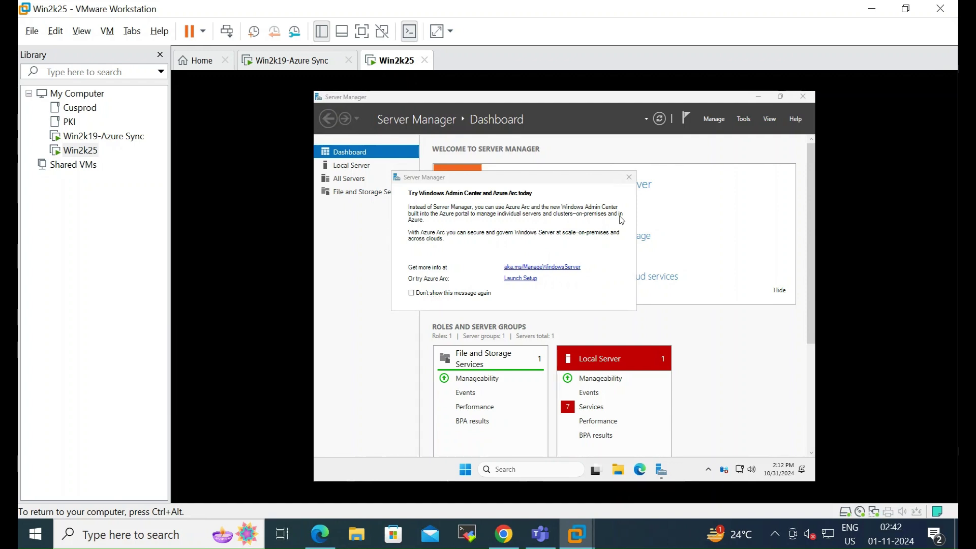
Step: Close the Windows Admin Center popup and open Local Server's Computer name properties
left_click(629, 178)
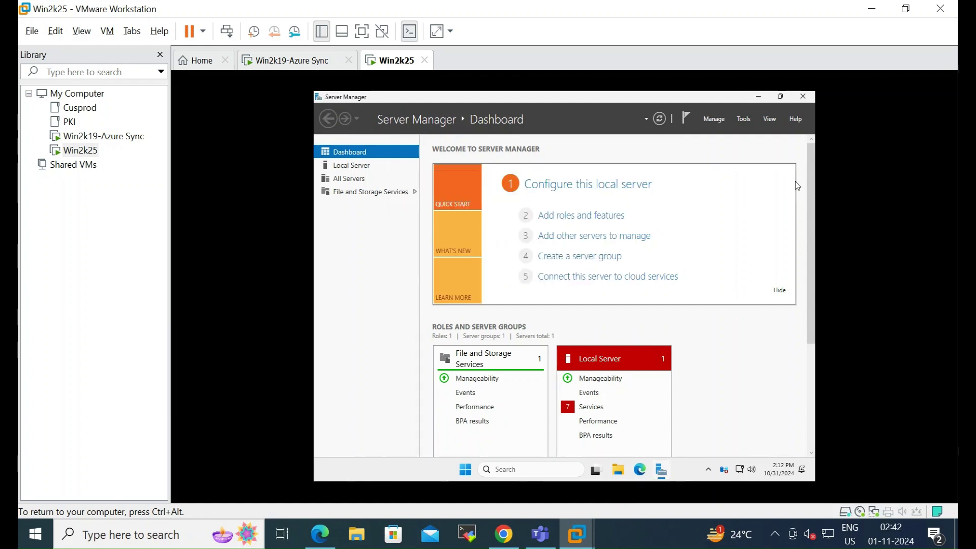
left_click(340, 167)
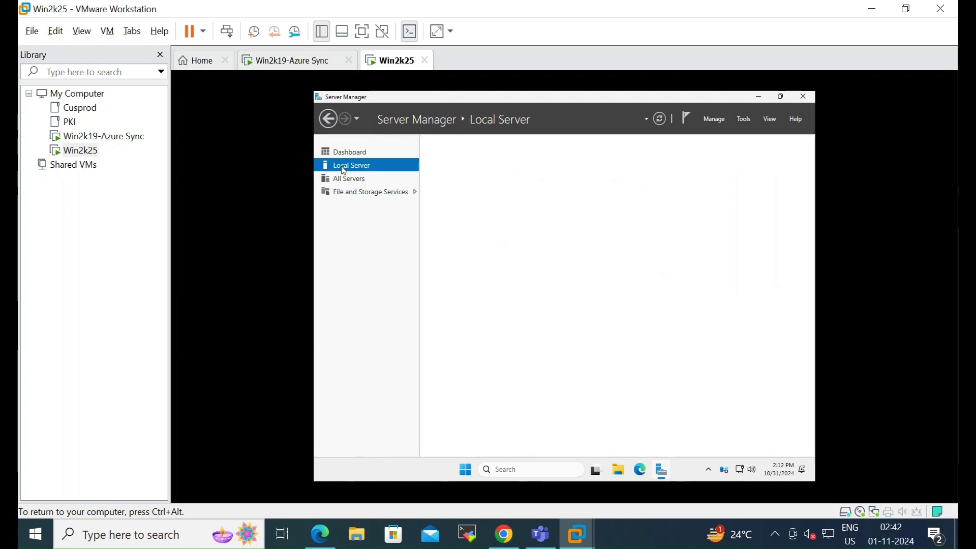
left_click(559, 172)
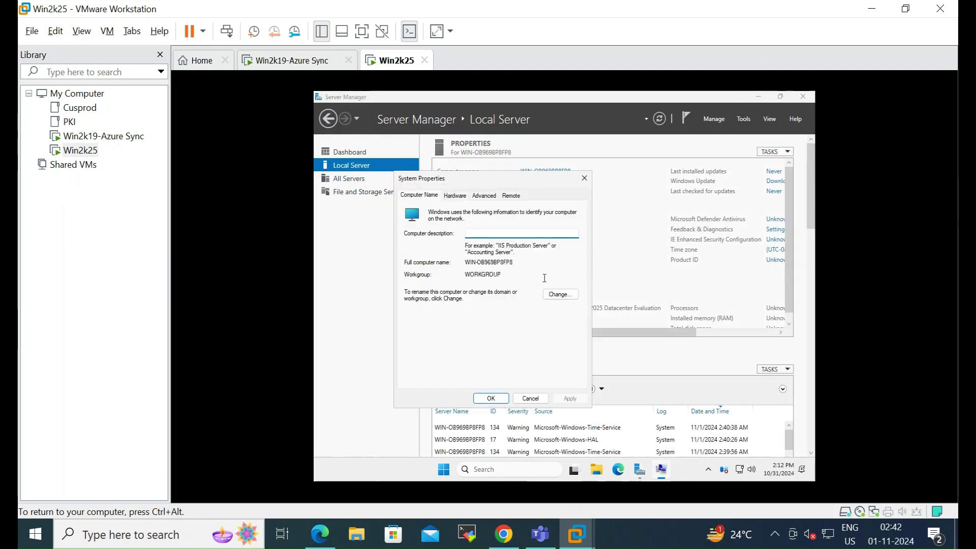
Step: Change the computer name to DC2 and choose Restart Later
left_click(559, 294)
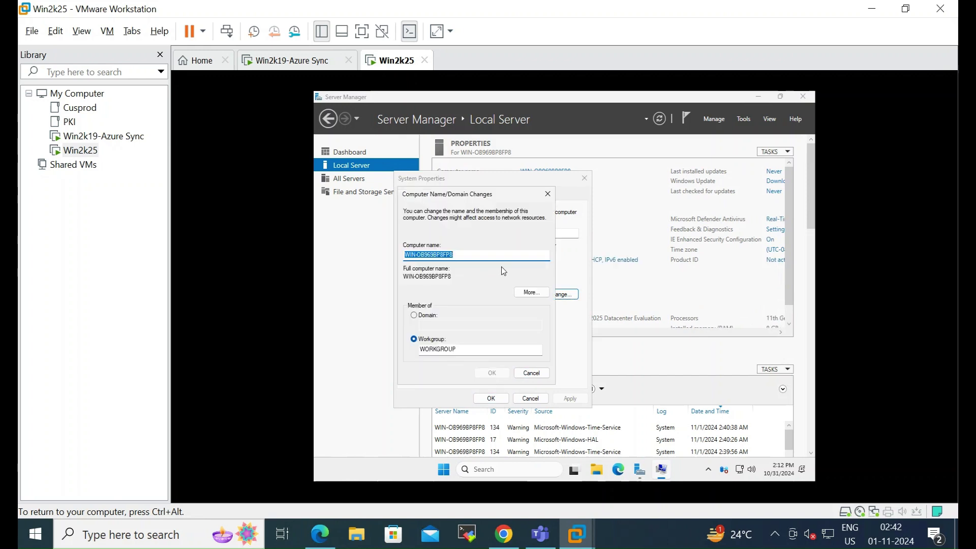
type("DC2")
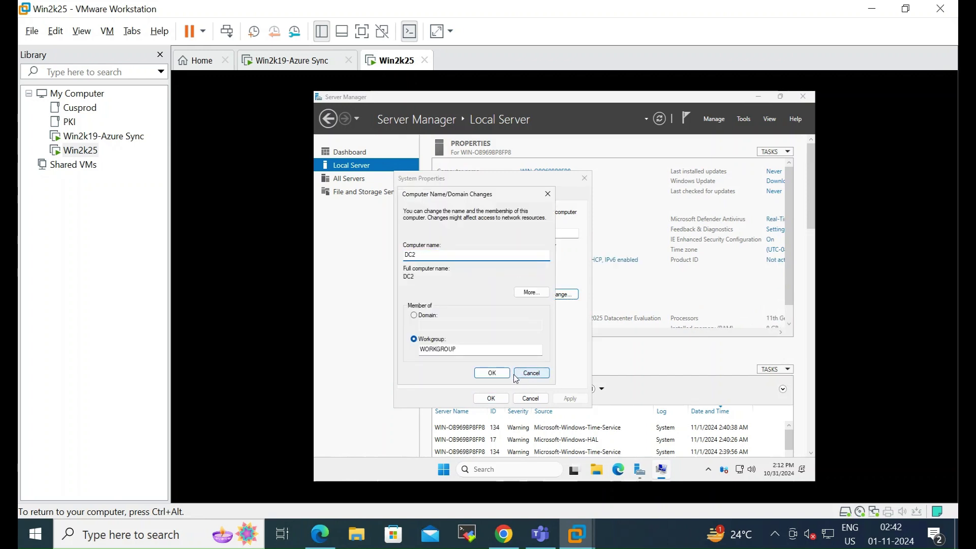
left_click(500, 373)
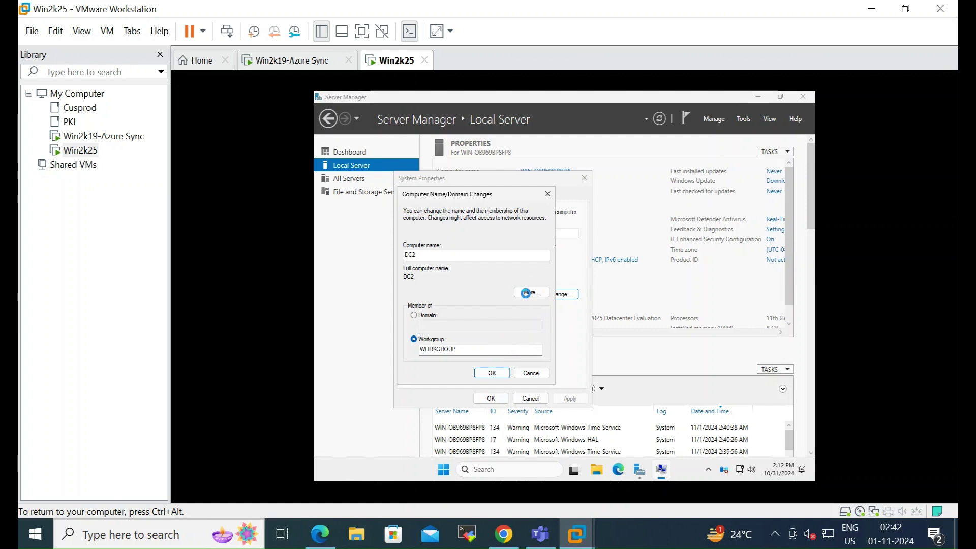
left_click(628, 292)
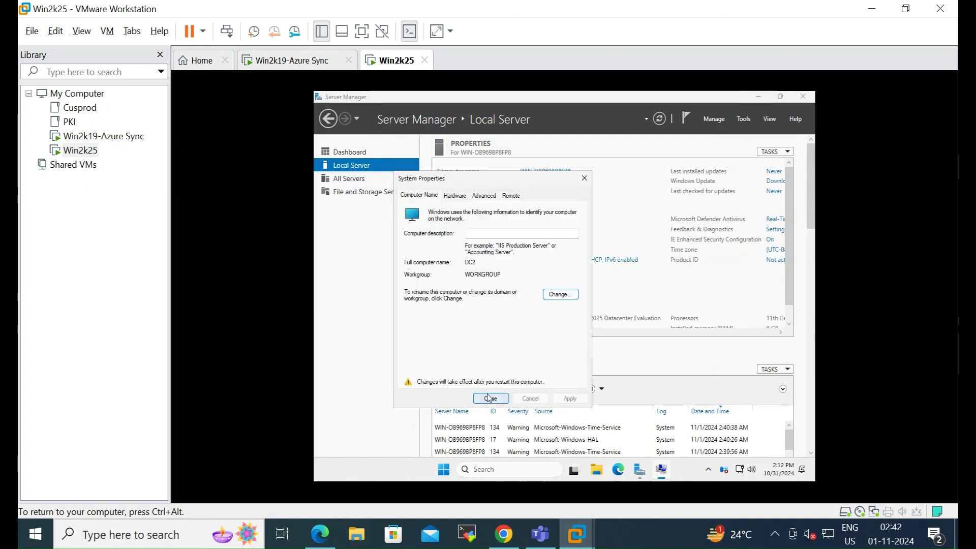
left_click(489, 398)
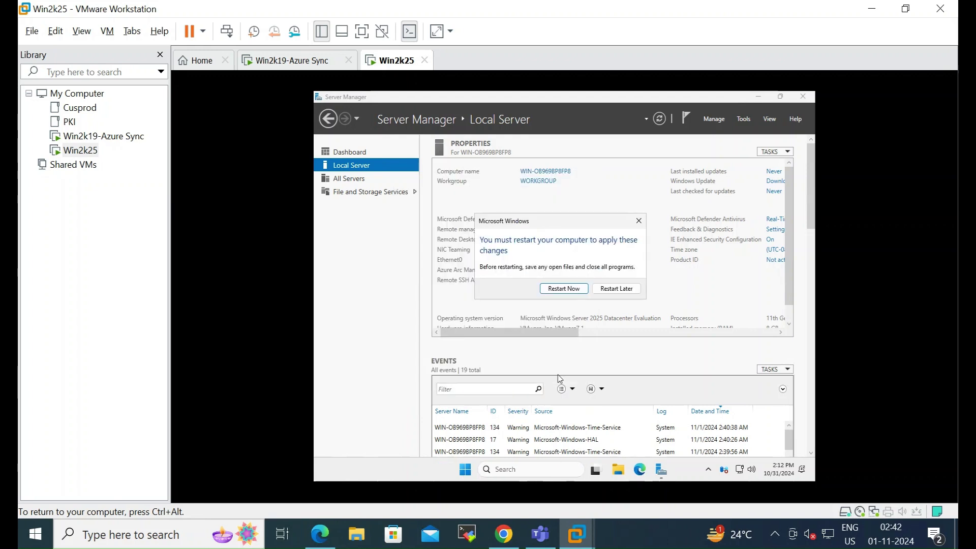
left_click(626, 295)
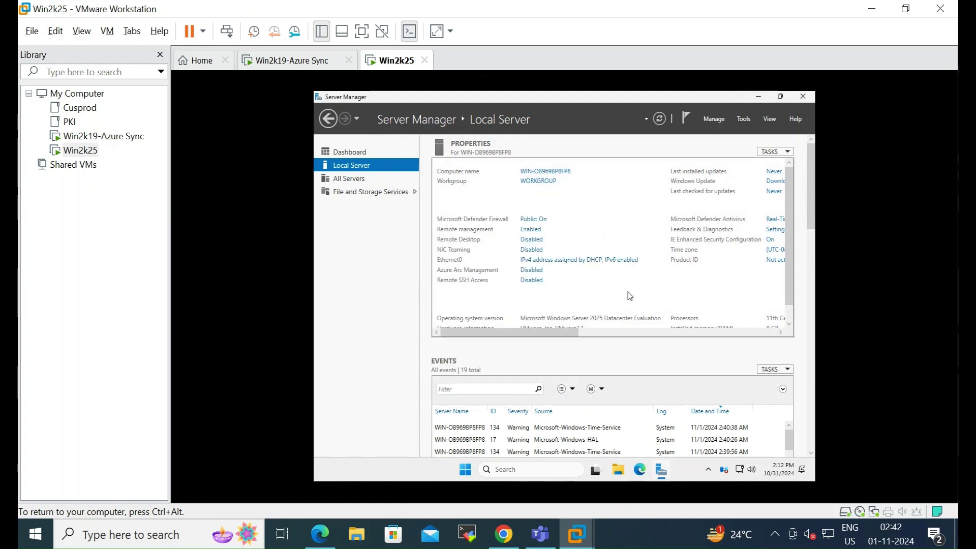
right_click(401, 66)
Step: Run setup64.exe from the VMware Tools disc (D:) and install with the Typical setup
left_click(467, 221)
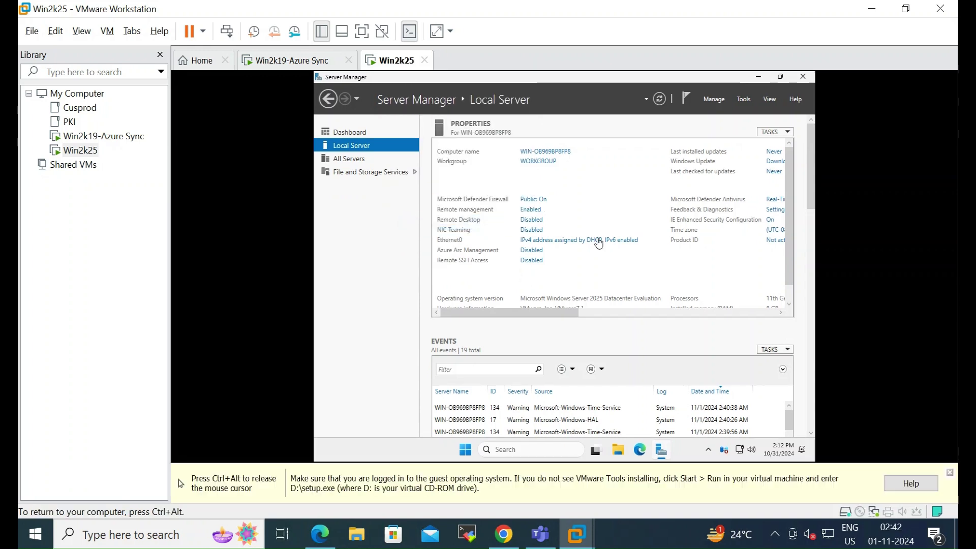
left_click(950, 472)
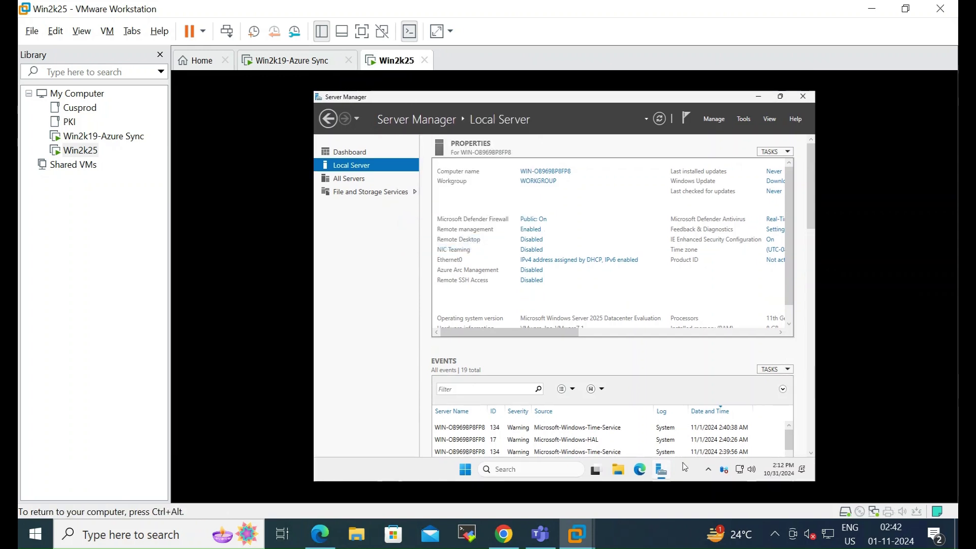
left_click(618, 468)
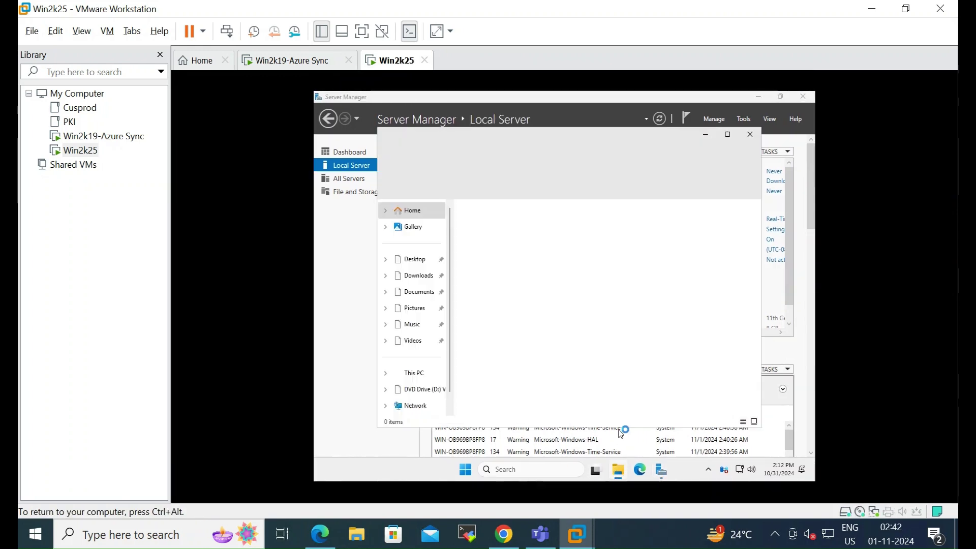
left_click(434, 392)
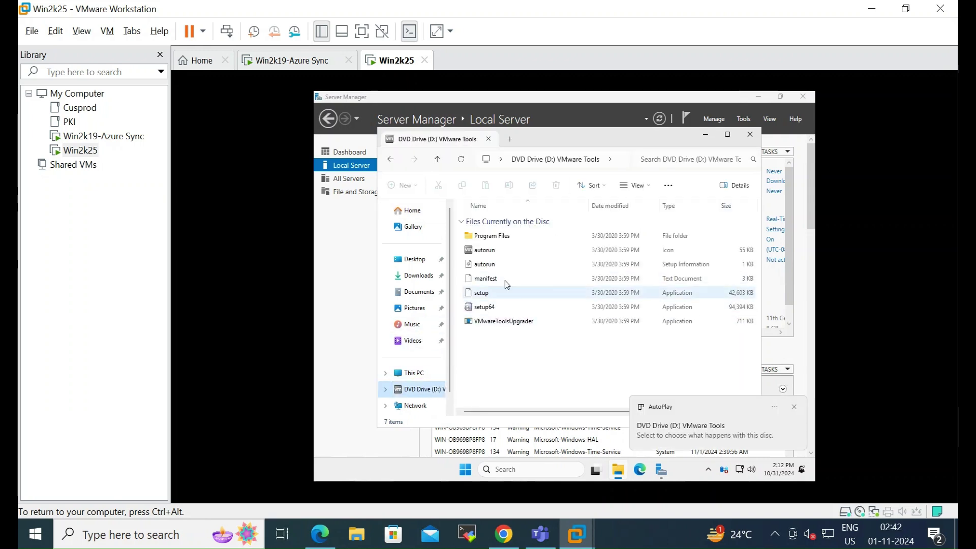
left_click(678, 414)
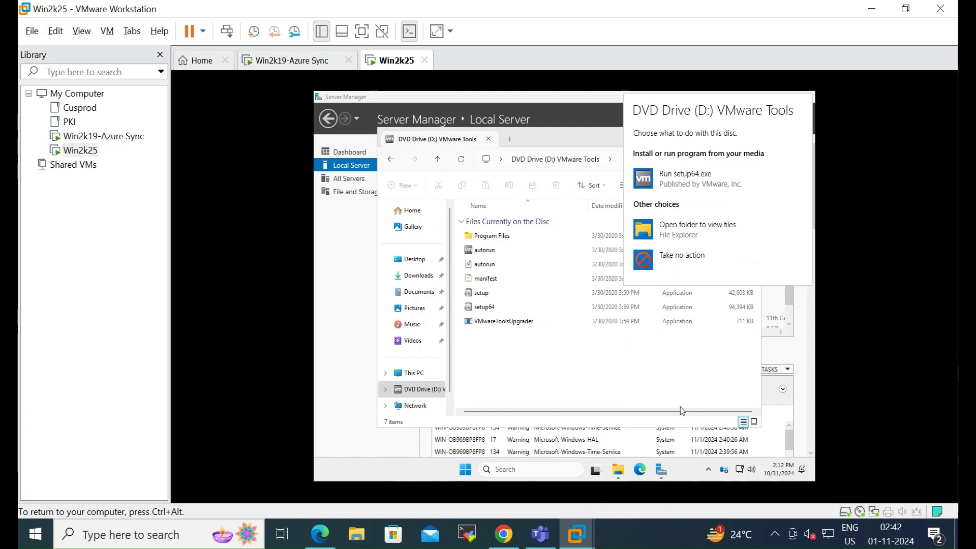
left_click(695, 178)
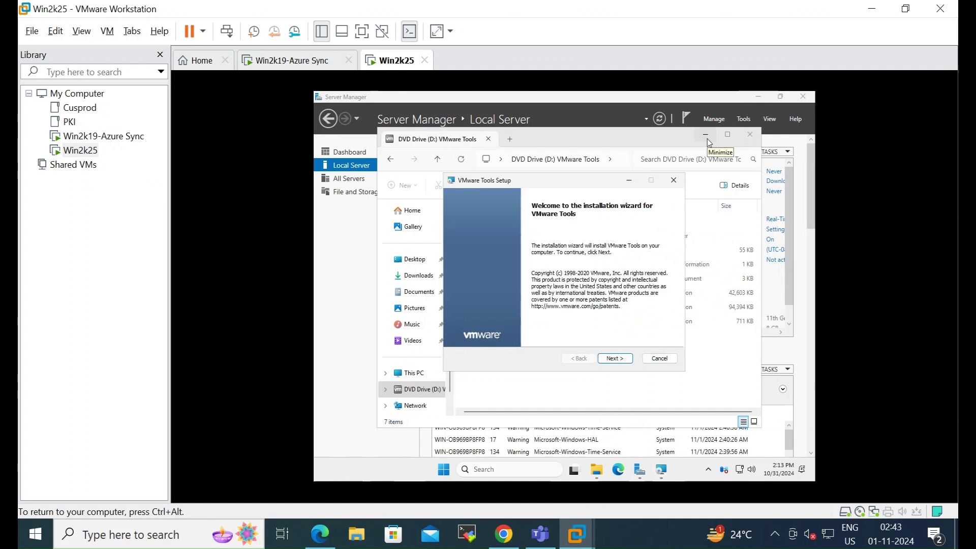
left_click(615, 359)
left_click(615, 359)
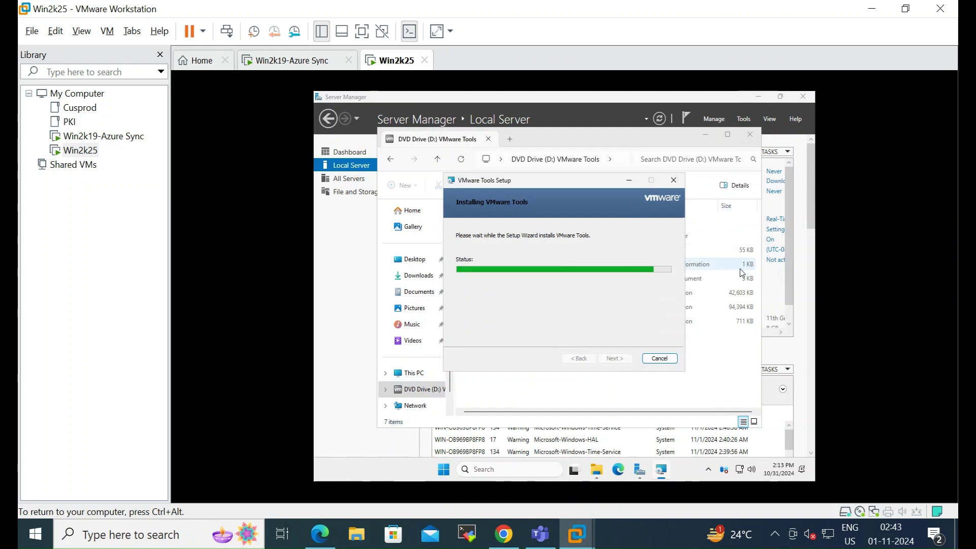
left_click(440, 80)
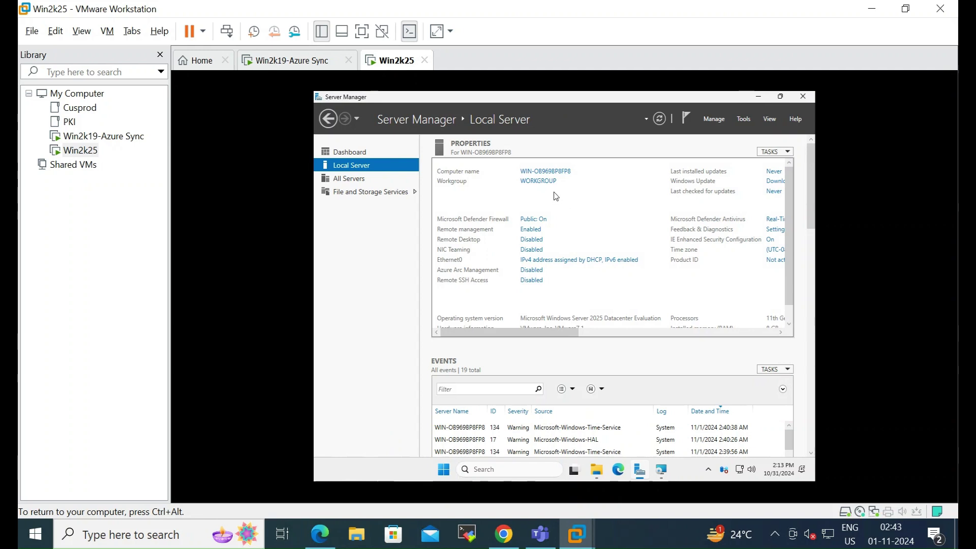
Step: Uncheck TCP/IPv6 on Ethernet0 and open its TCP/IPv4 properties
left_click(555, 262)
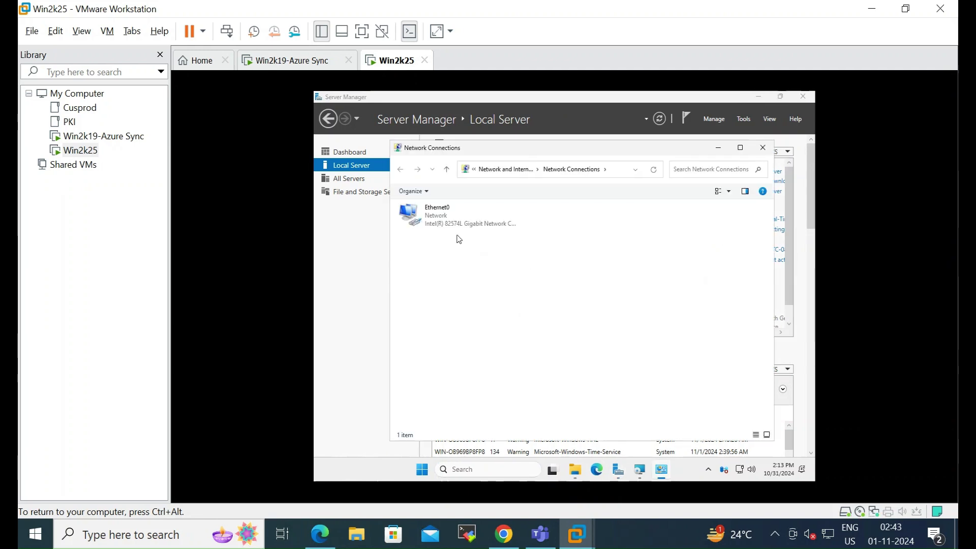
right_click(418, 214)
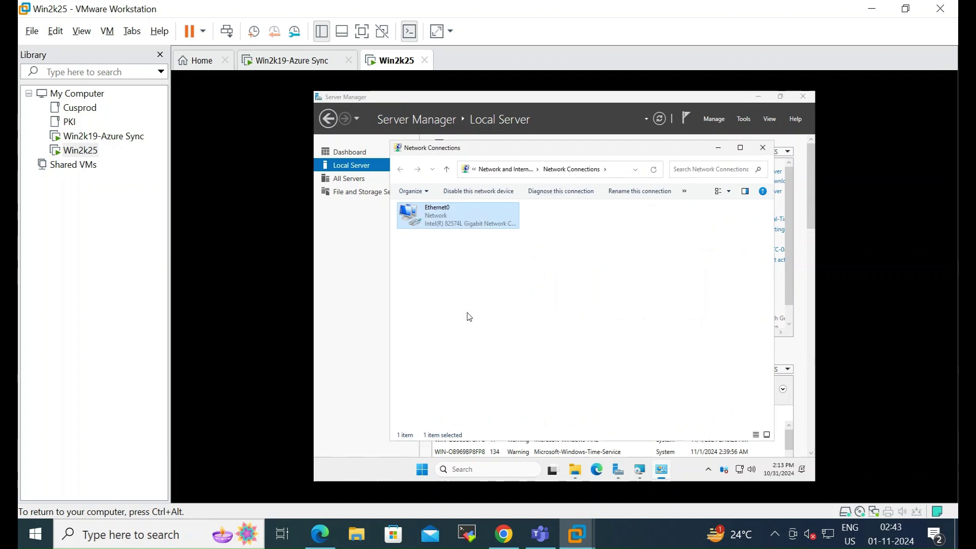
left_click(468, 312)
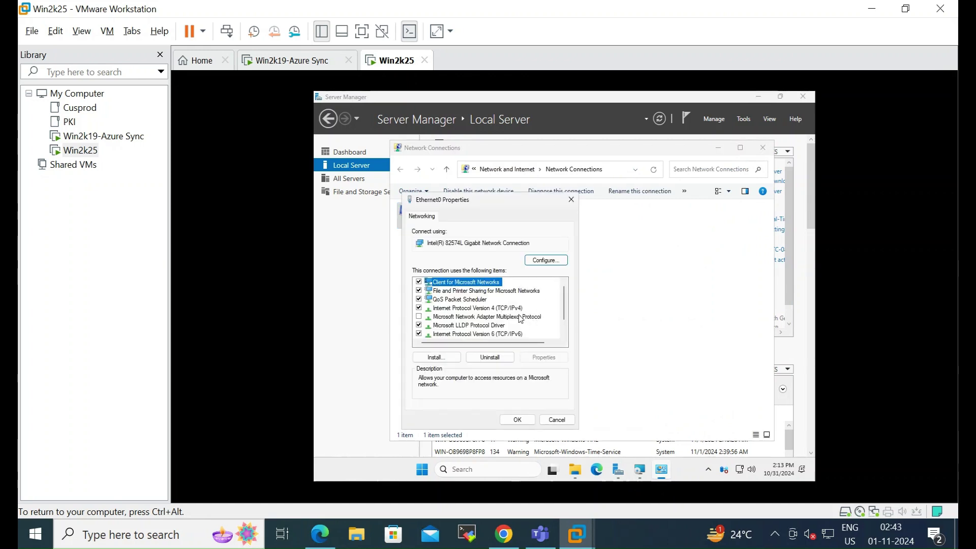
left_click(519, 308)
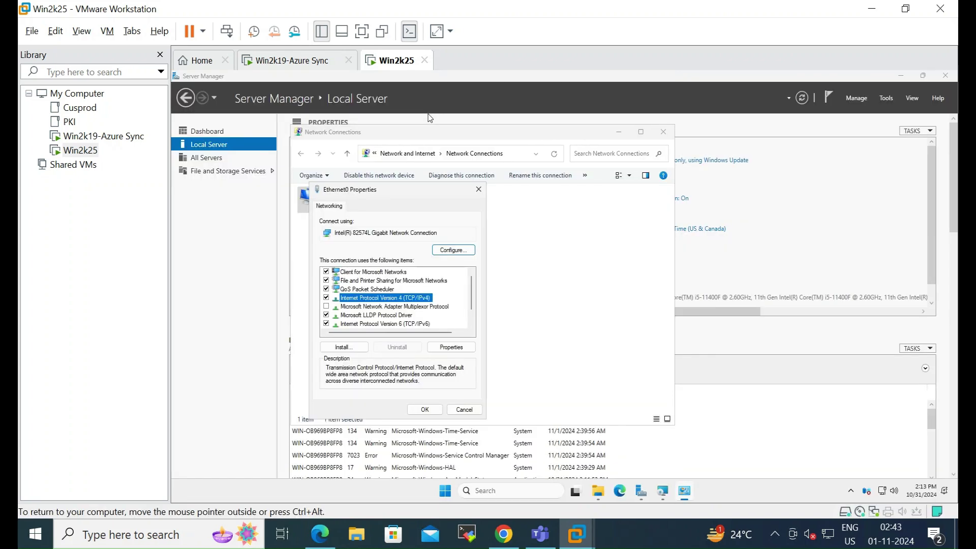
left_click(326, 323)
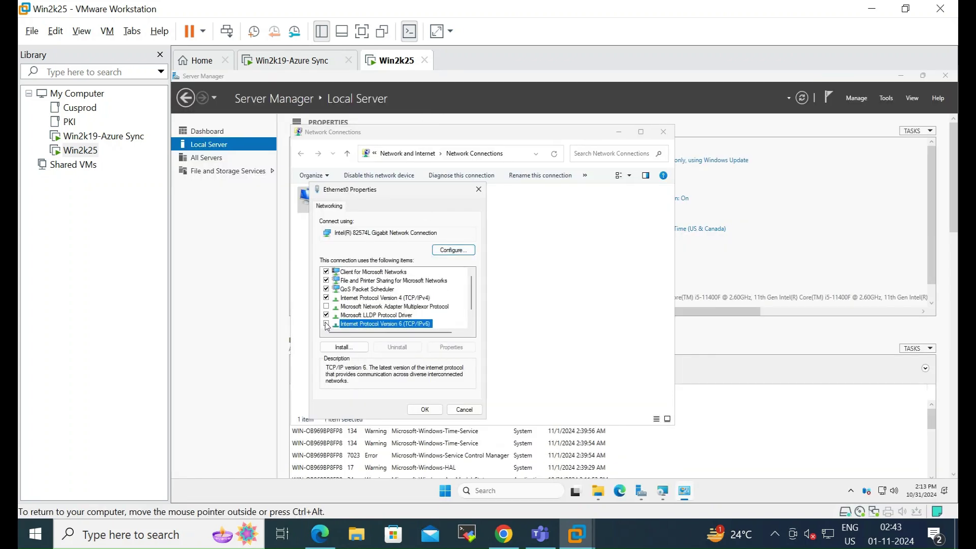
left_click(419, 299)
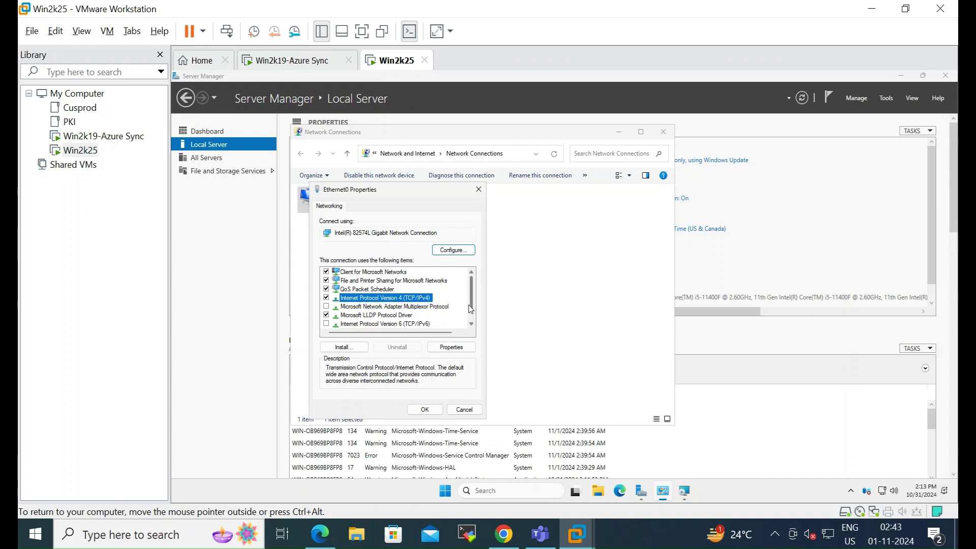
left_click(456, 349)
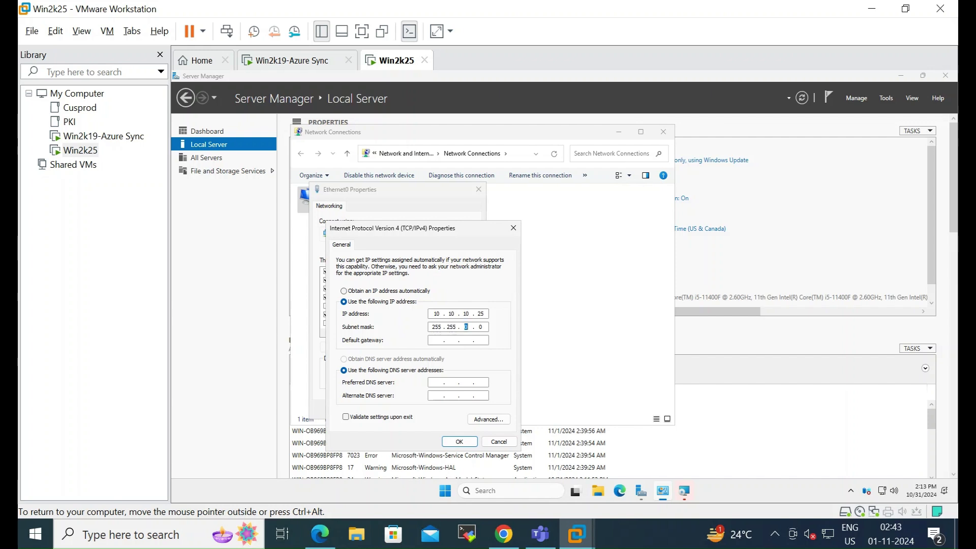
Step: Set Ethernet0 to 10.10.10.25, mask 255.255.255.0, gateway 10.10.10.2, DNS 101.10.10.24, and close
type("55")
key("Tab")
key("Tab")
type("101 . 10")
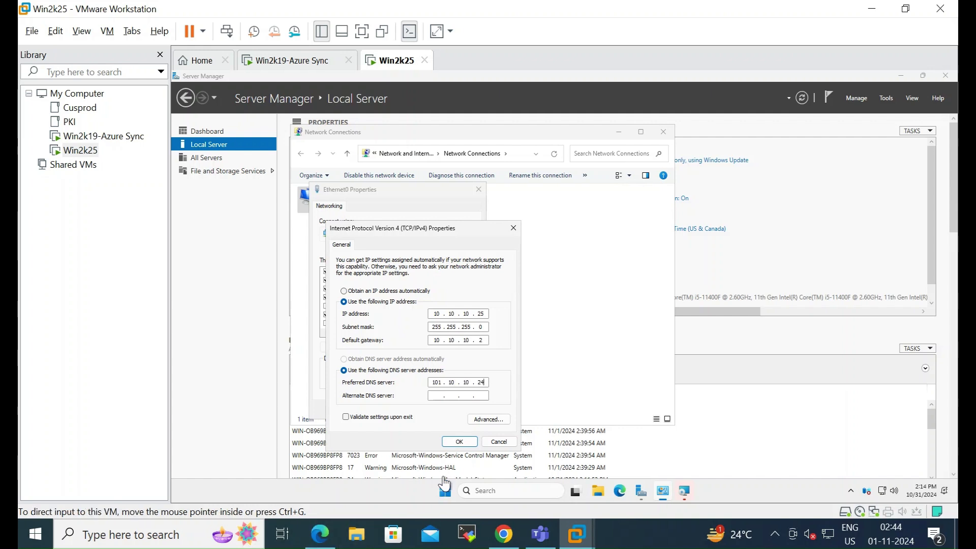
left_click(459, 441)
left_click(426, 412)
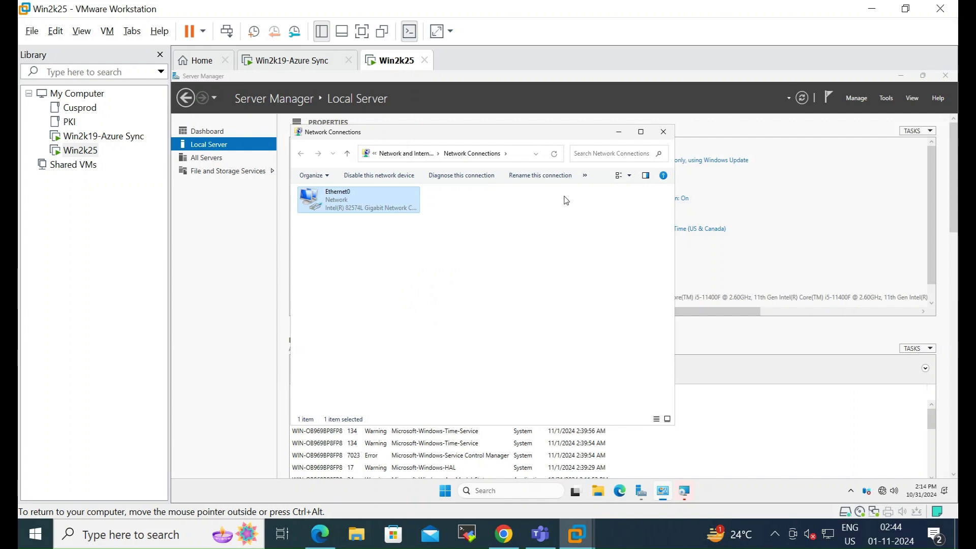
left_click(665, 133)
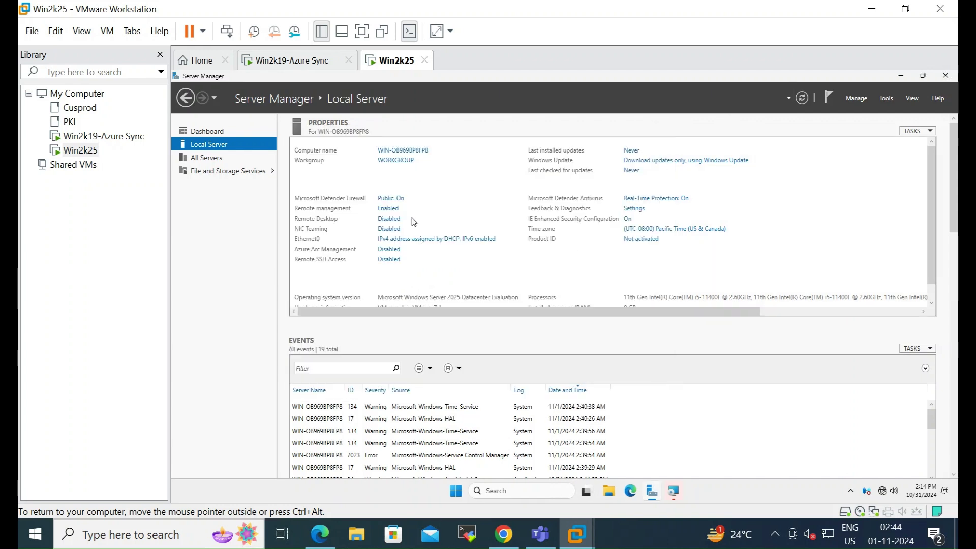
Step: Open Windows Defender Firewall Properties from the advanced firewall console
left_click(391, 198)
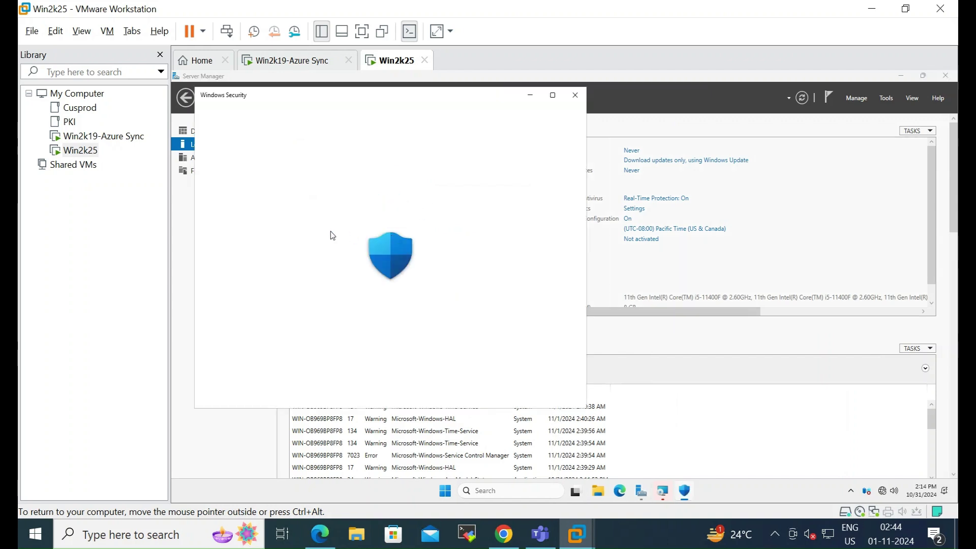
left_click(278, 395)
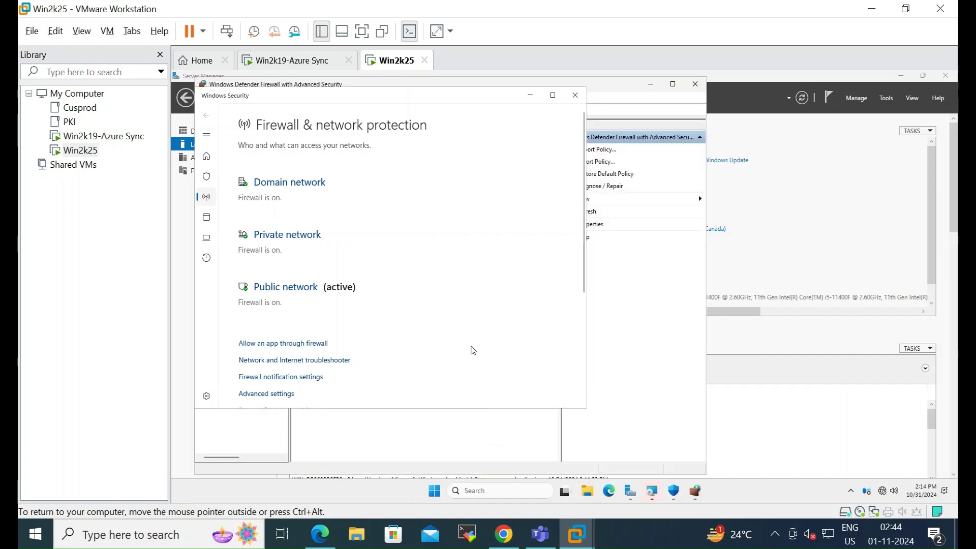
scroll(472, 350, "down", 3)
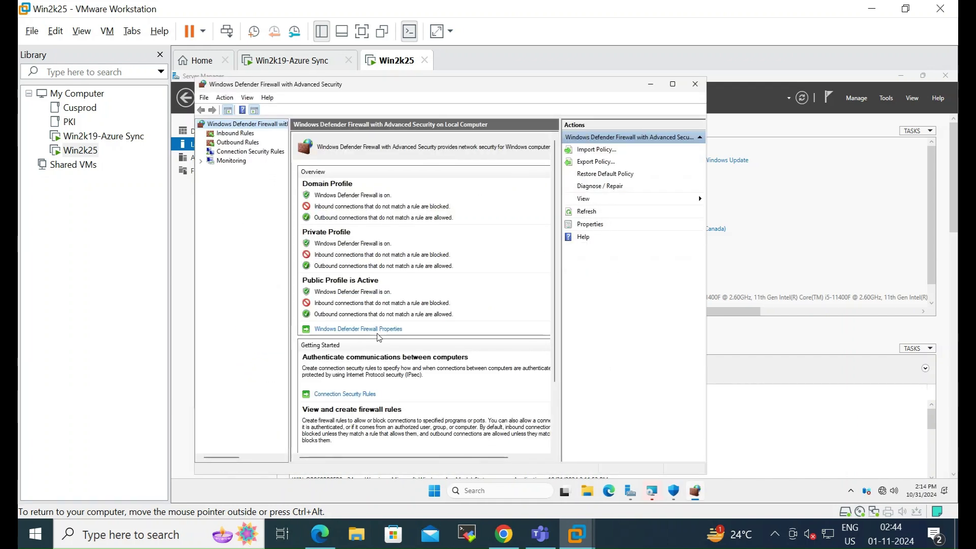
left_click(378, 329)
Step: Set Firewall state to Off on the Domain, Private and Public profiles and apply
left_click(470, 222)
left_click(475, 239)
left_click(421, 186)
left_click(476, 223)
left_click(483, 241)
left_click(452, 186)
left_click(485, 224)
left_click(483, 242)
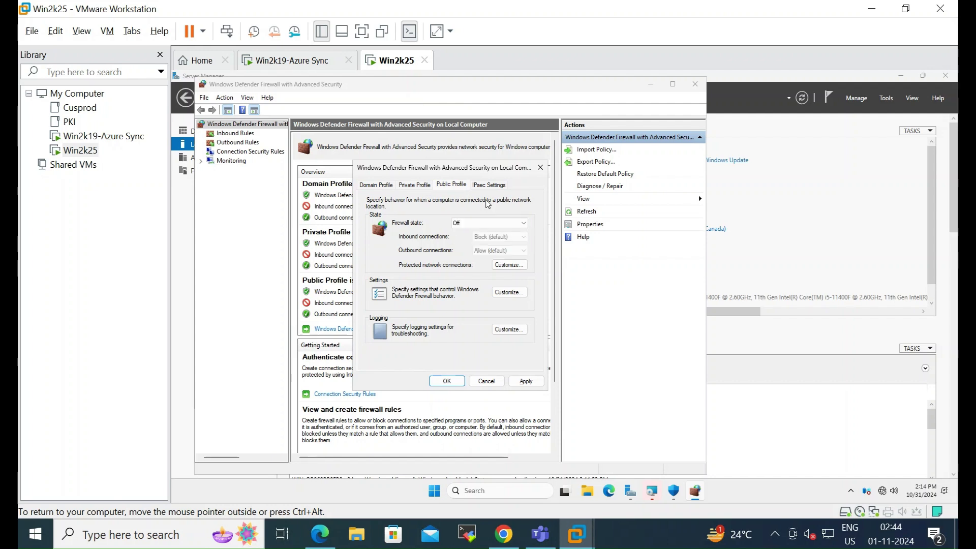
left_click(449, 381)
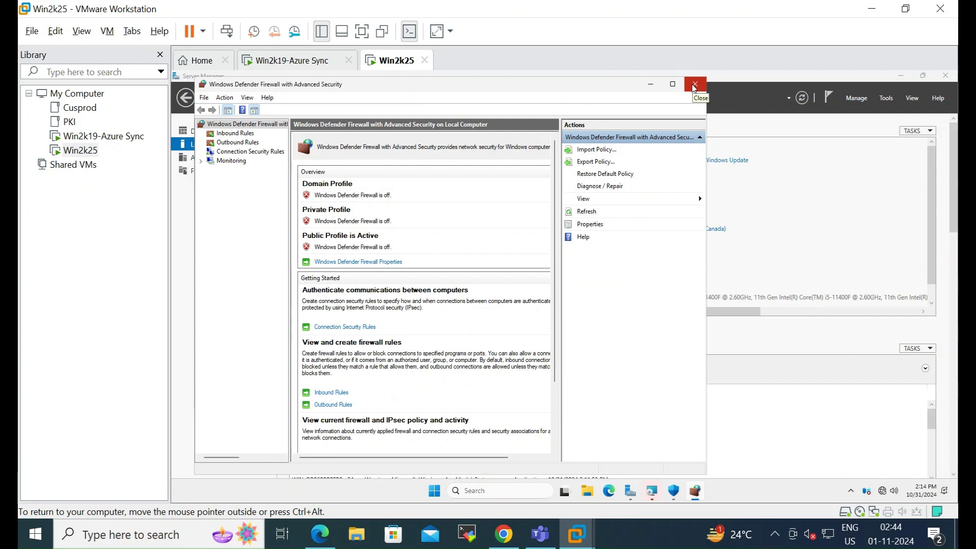
Step: Close the firewall console and switch Microsoft Defender real-time protection off in Virus & threat protection settings
left_click(694, 88)
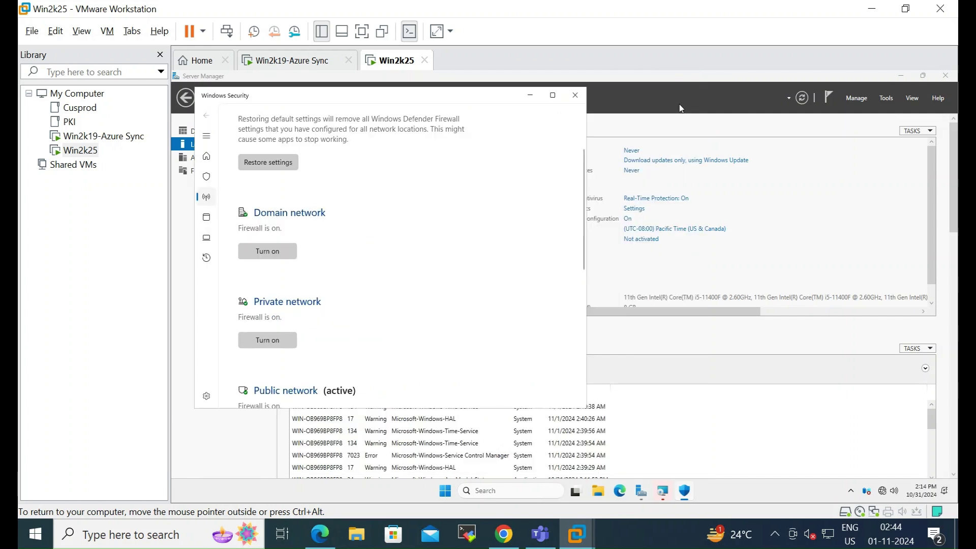
left_click(656, 198)
left_click(248, 248)
scroll(283, 364, "down", 3)
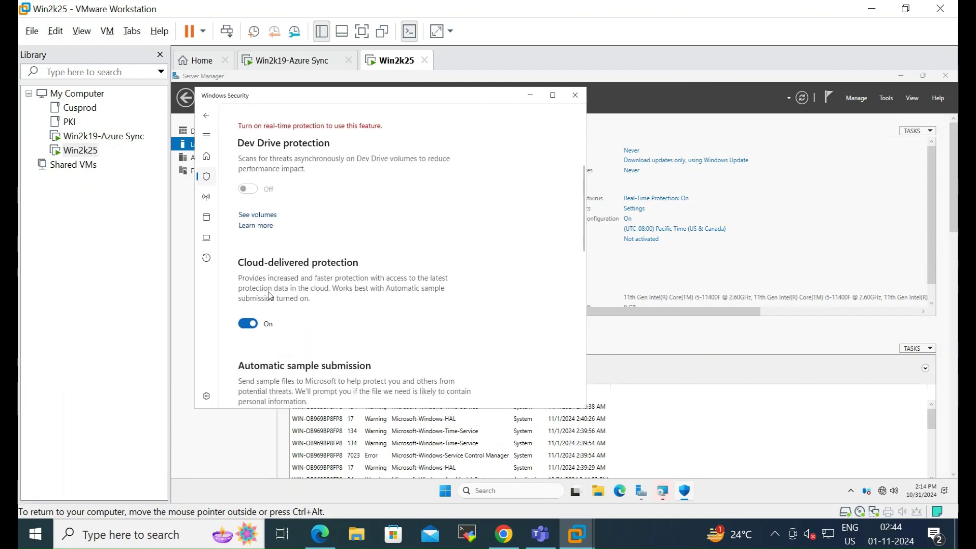
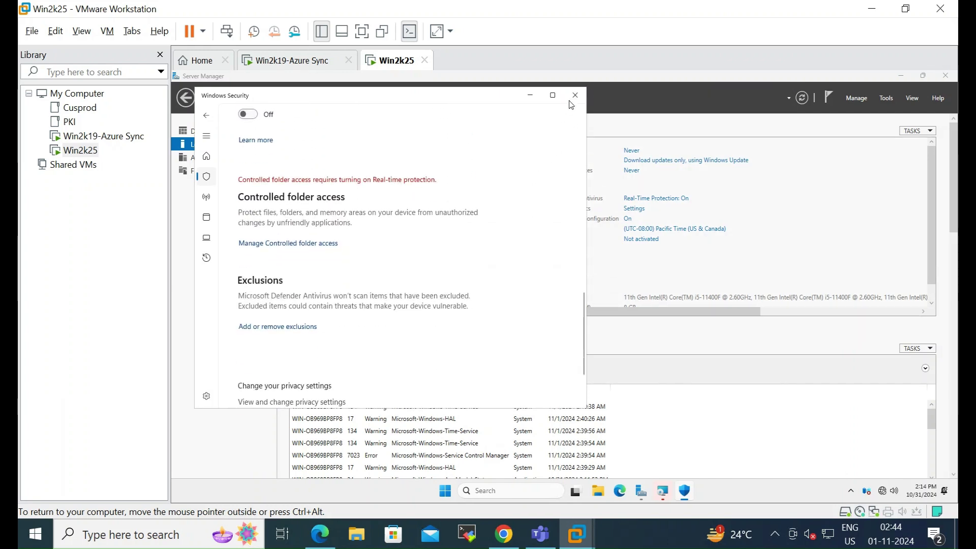
Step: Close Windows Security and set IE Enhanced Security Configuration to Off for Administrators and Users
left_click(572, 98)
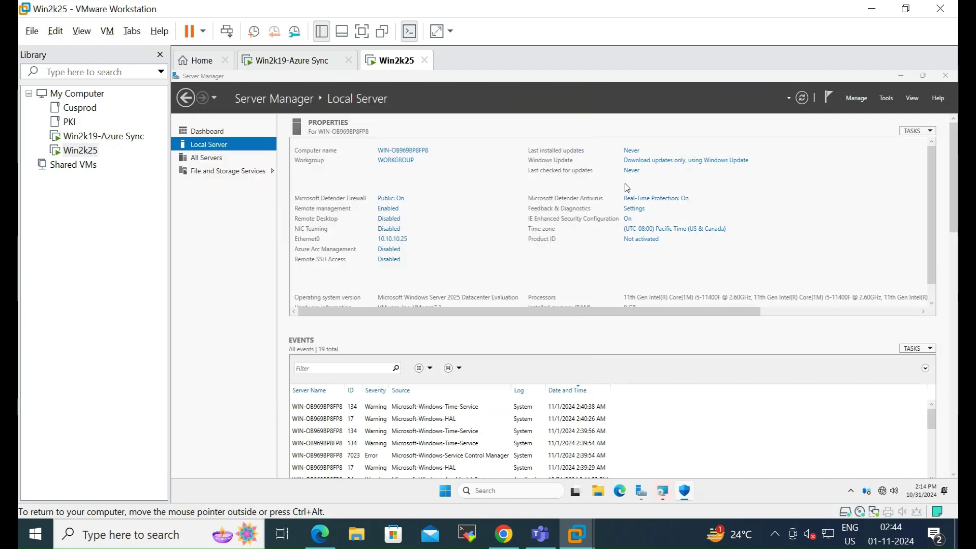
left_click(627, 219)
left_click(508, 266)
left_click(509, 325)
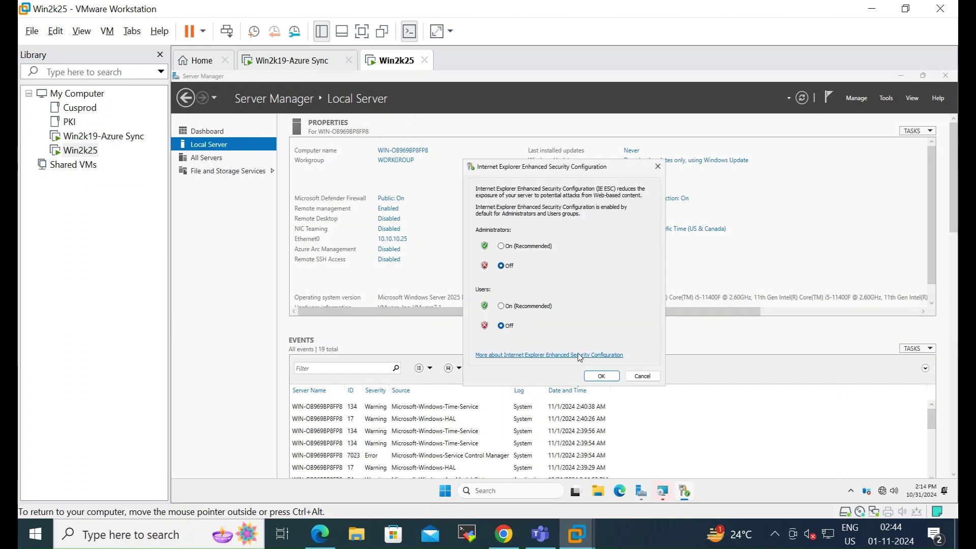
left_click(590, 376)
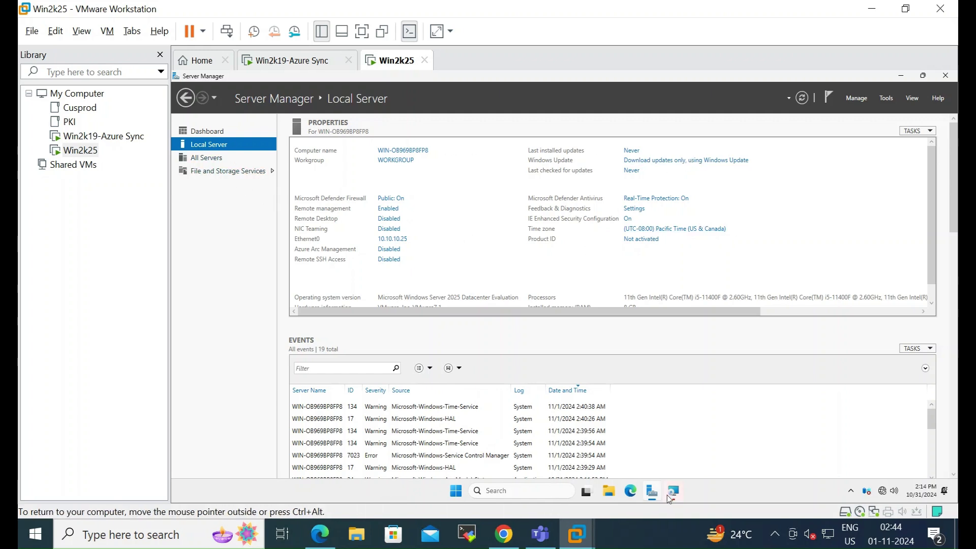
Step: Bring back the VMware Tools Setup wizard, finish it, and accept the restart prompt
mouse_move(674, 500)
left_click(673, 443)
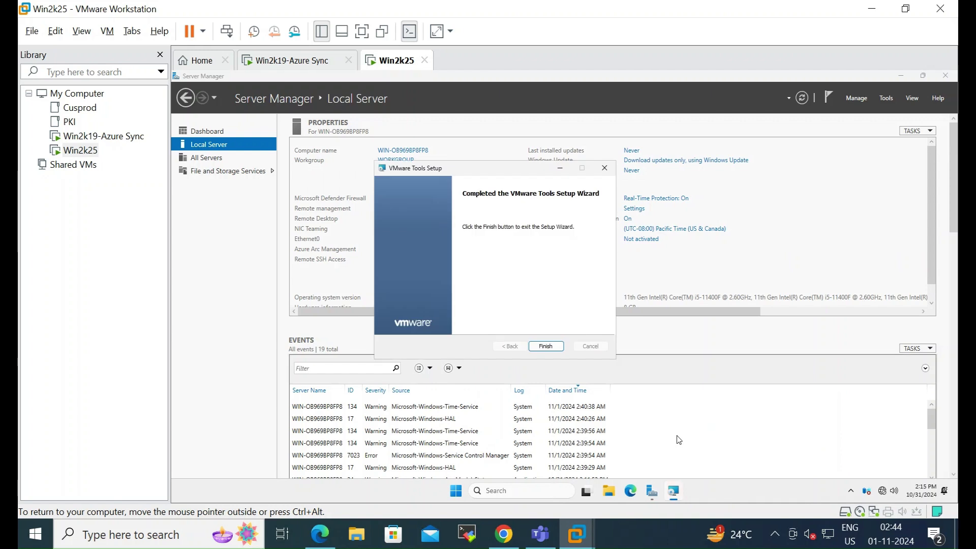
left_click(548, 346)
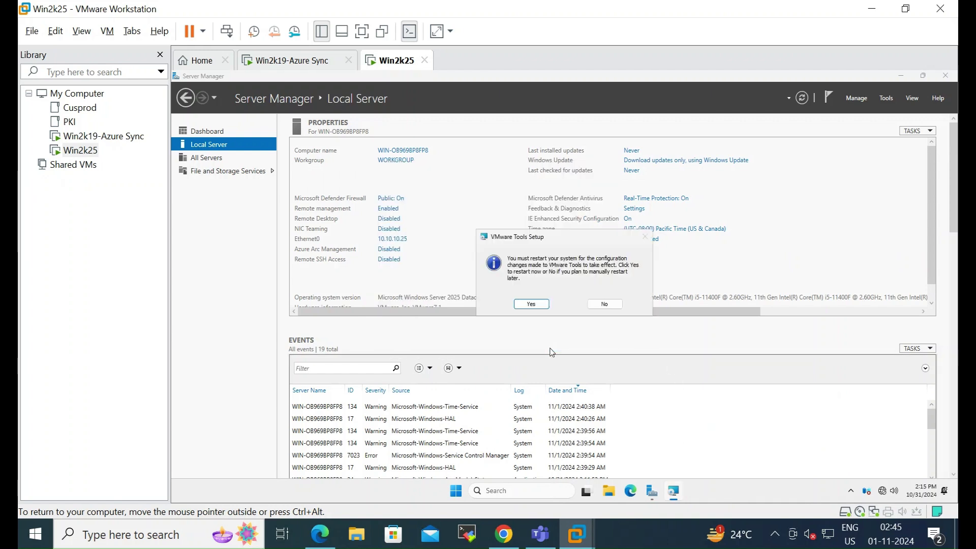
left_click(531, 304)
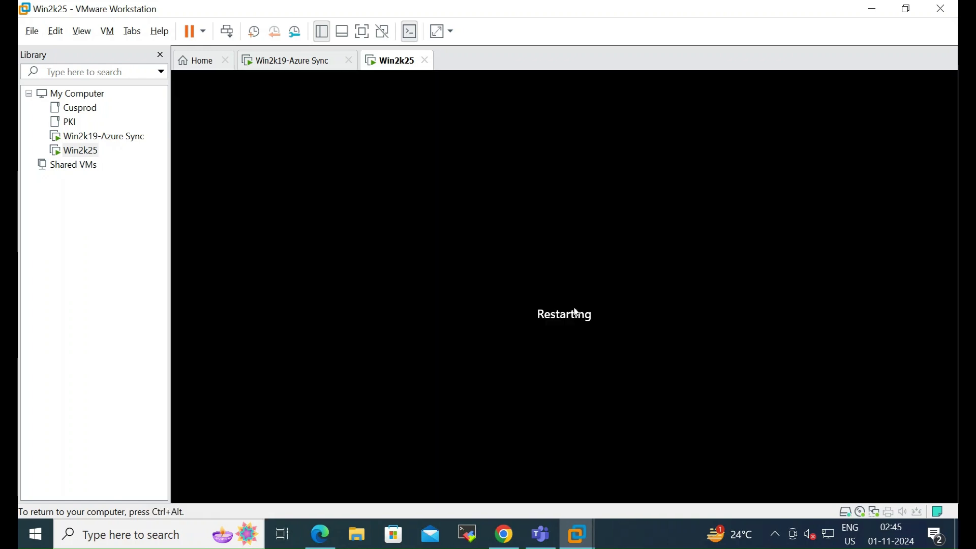